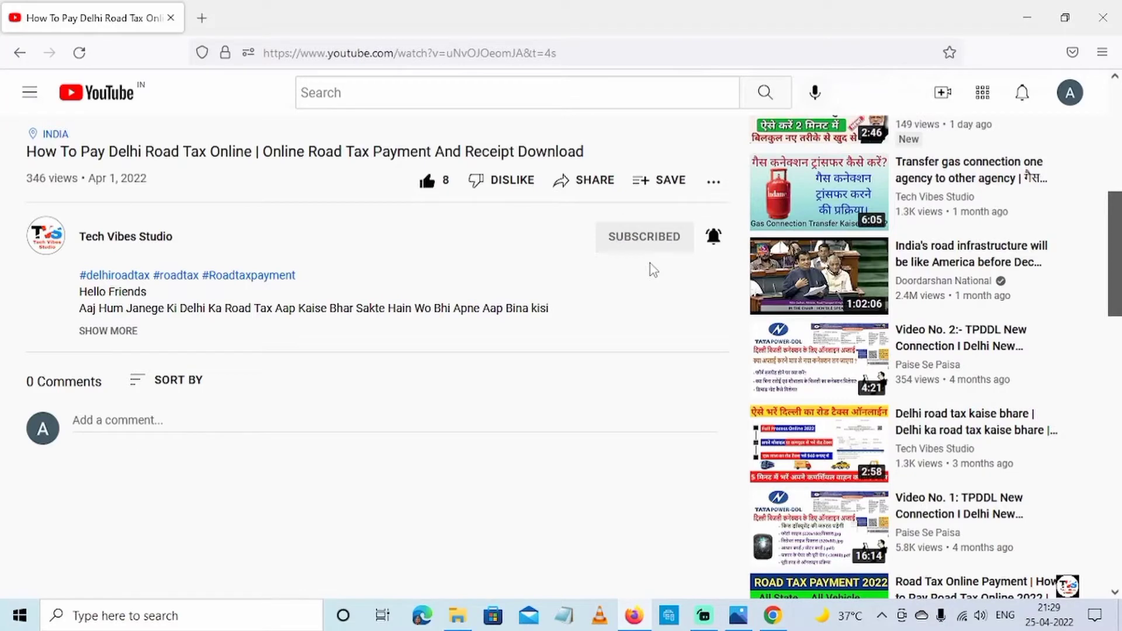
# - Set the notifications for the subscribed Tech Vibes Studio channel to All
pyautogui.click(712, 236)
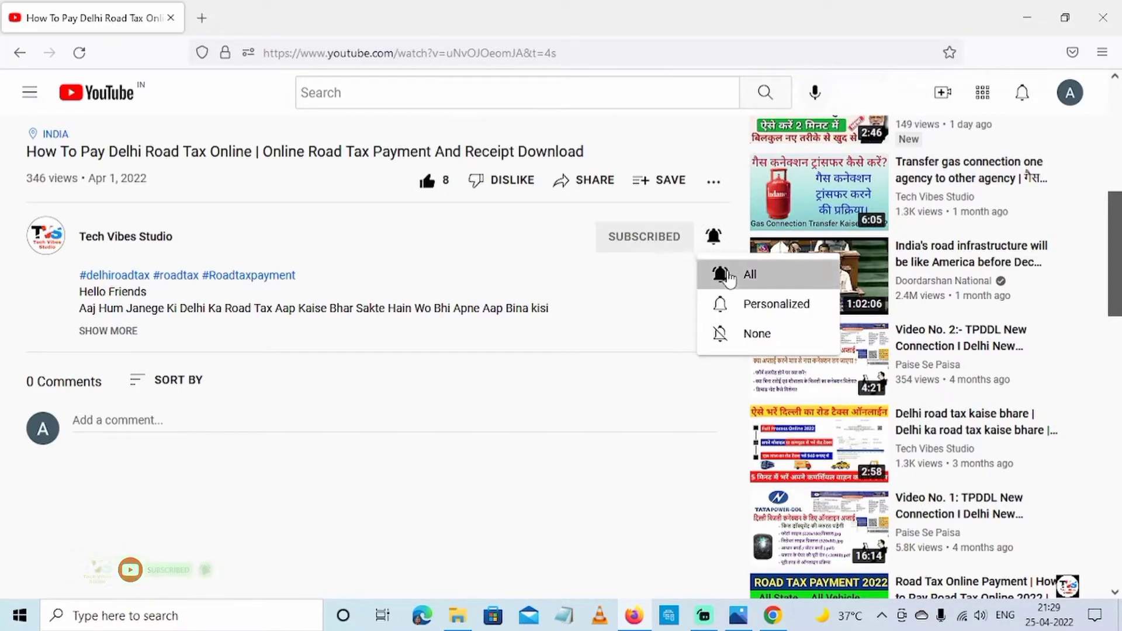
pyautogui.click(710, 273)
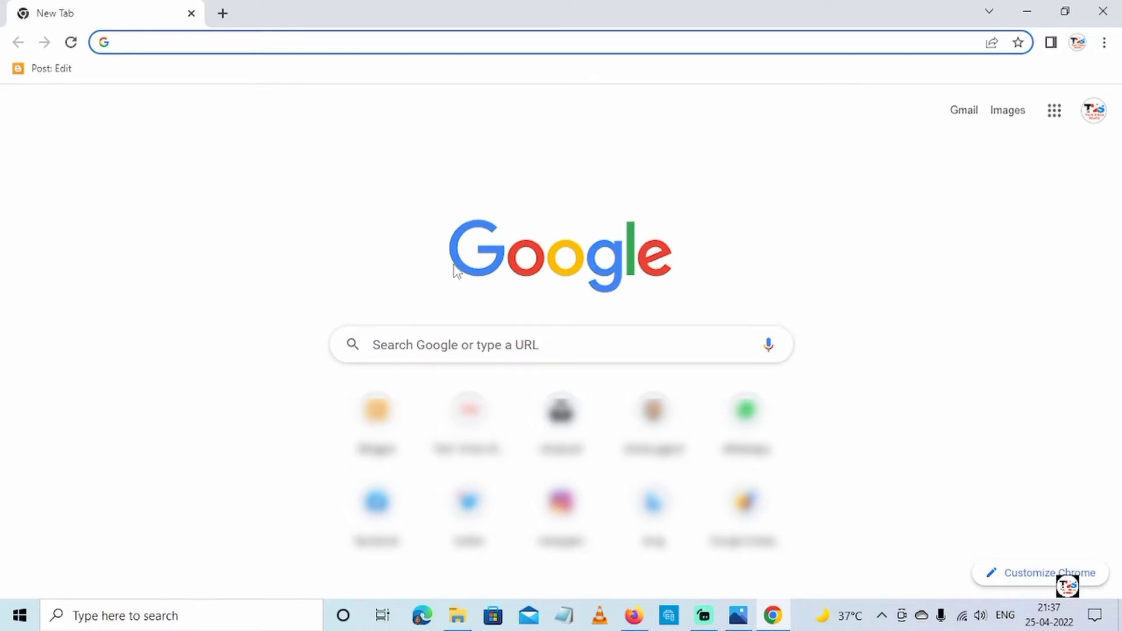
# - Find the Tata Power-DDL website through a Google search and open its application page for a new connection
pyautogui.click(455, 345)
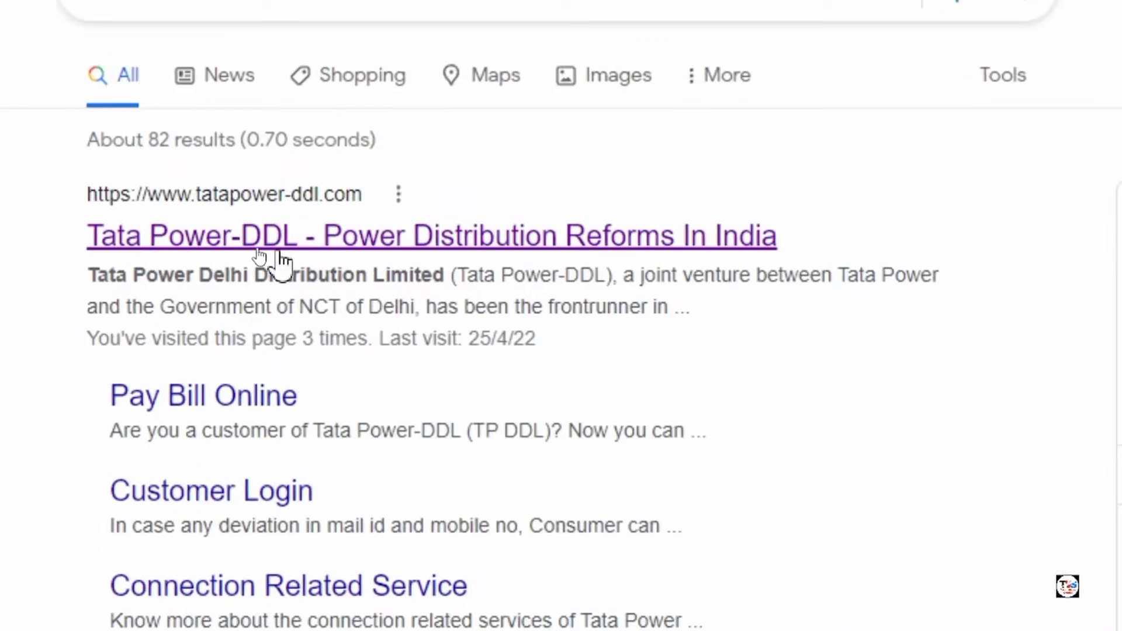
pyautogui.click(281, 260)
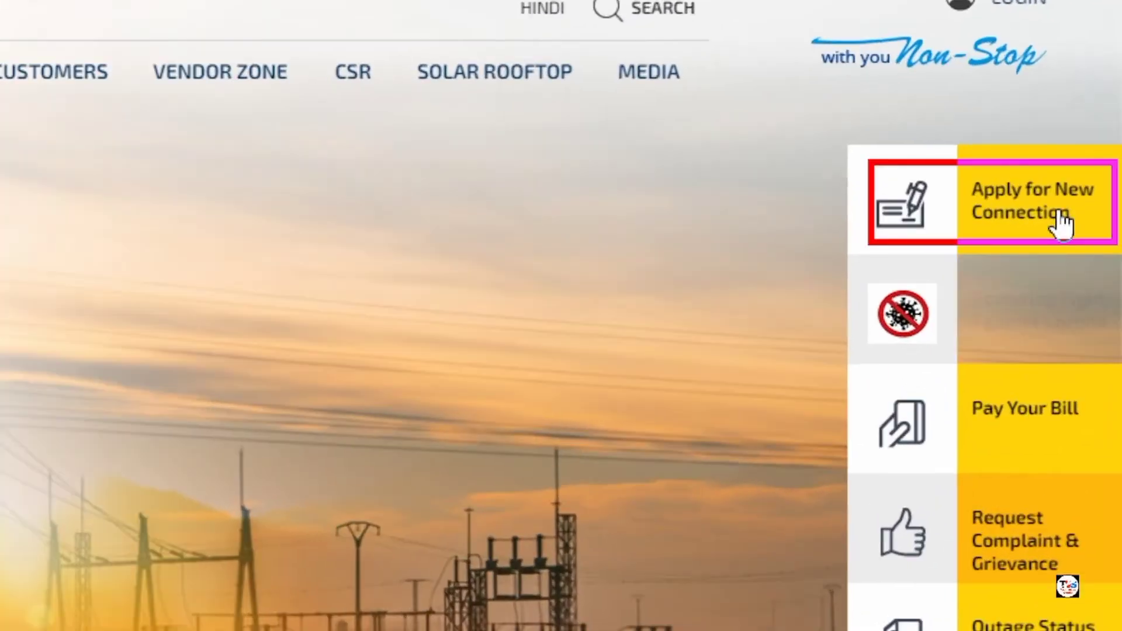
pyautogui.click(1058, 217)
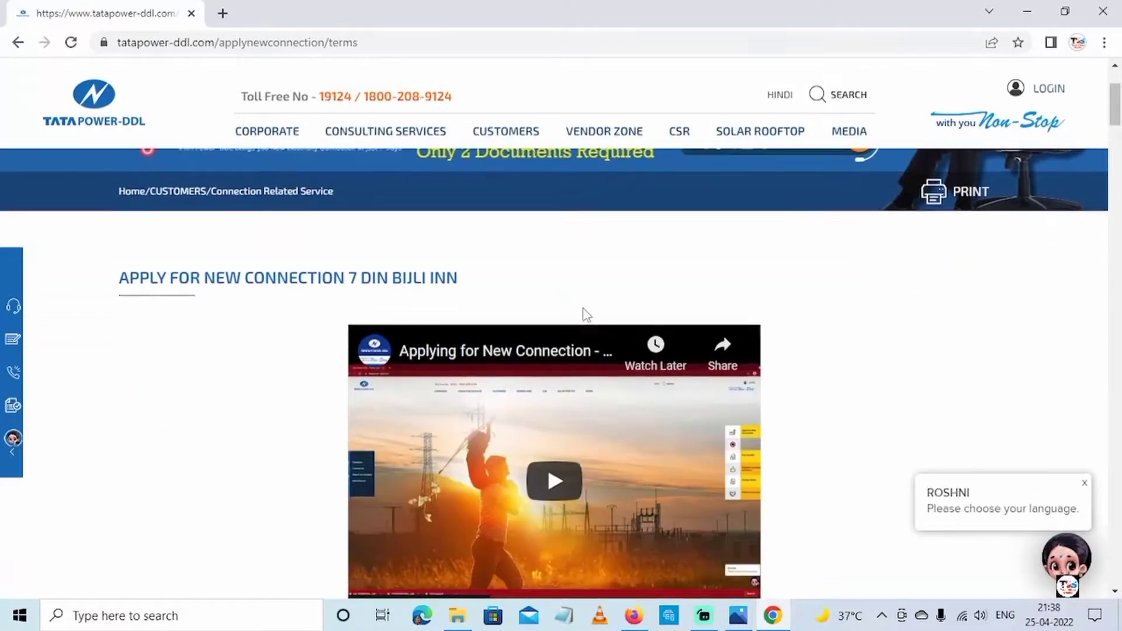
# - Review the accepted identity proofs and the ownership documents required from an owner applying for a new connection
pyautogui.scroll(-7, 583, 310)
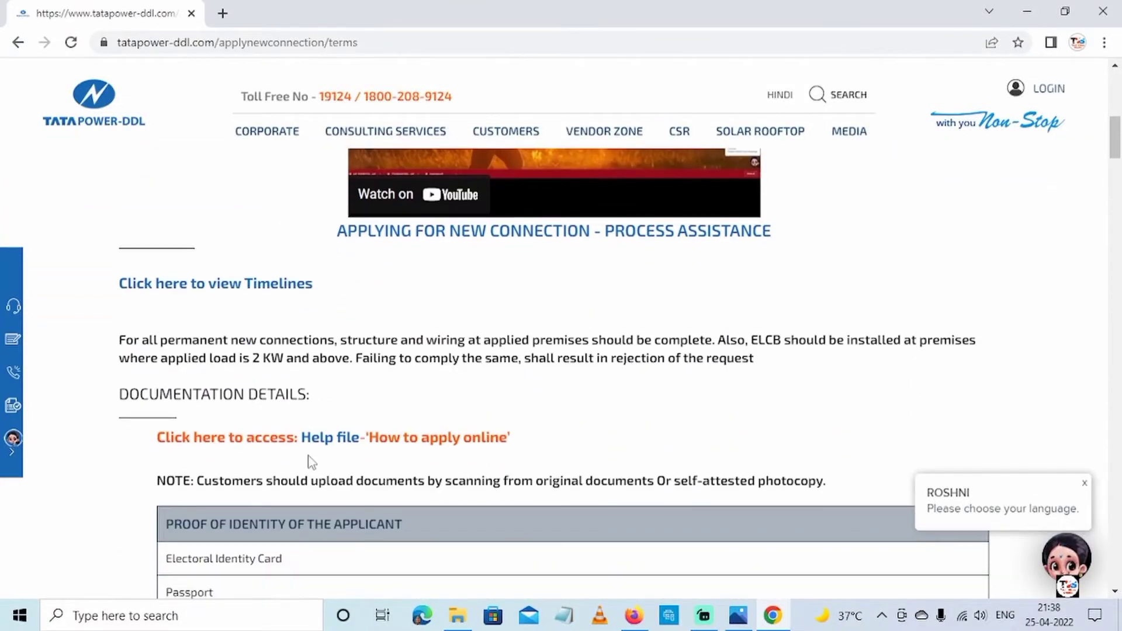
pyautogui.scroll(-1, 350, 466)
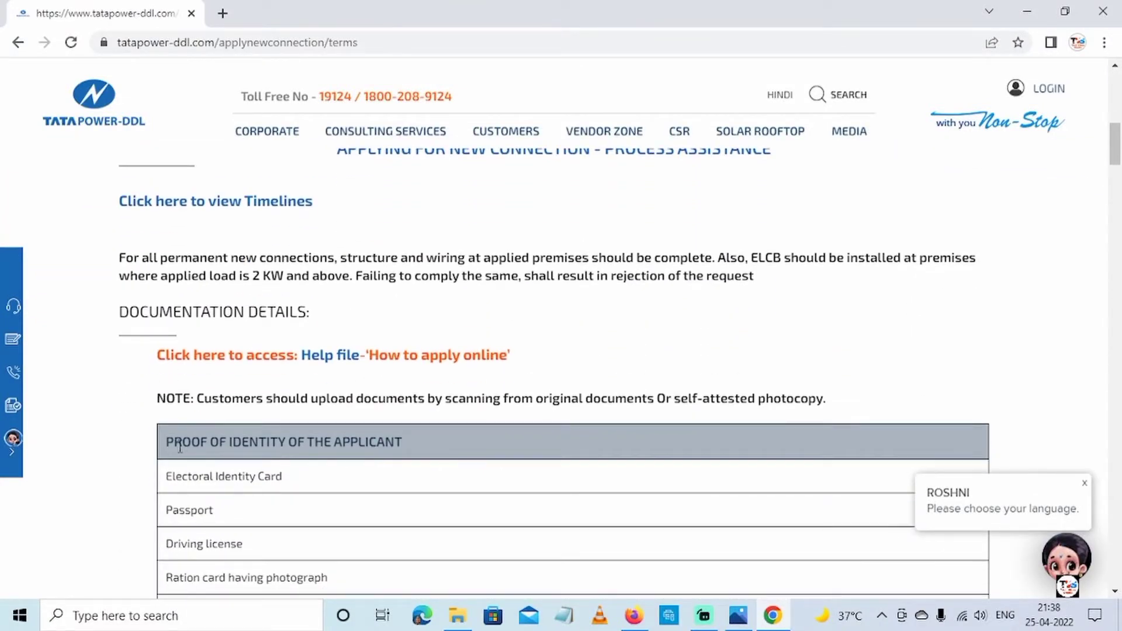
pyautogui.scroll(-2, 254, 283)
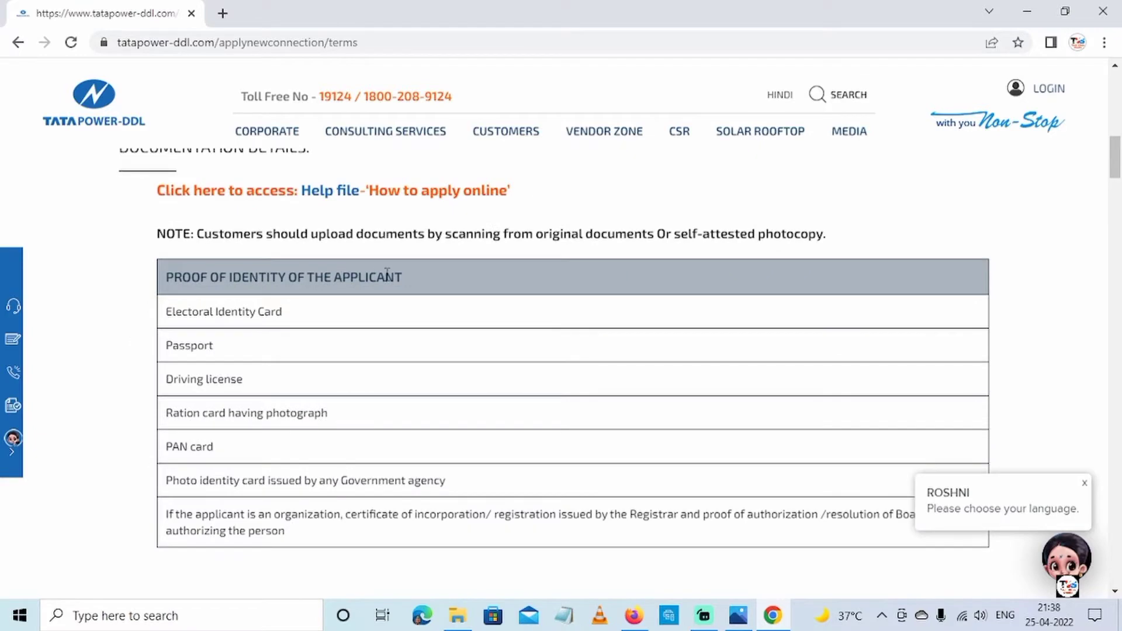
pyautogui.scroll(-4, 478, 470)
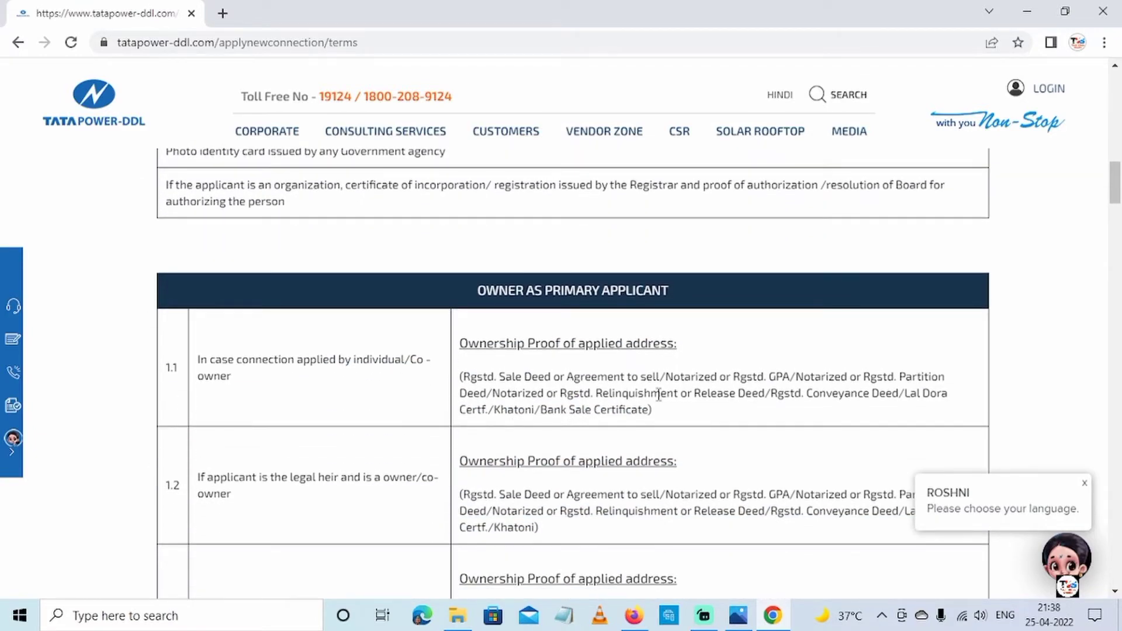
pyautogui.scroll(-1, 694, 442)
pyautogui.scroll(1, 556, 433)
# - Examine the refundable security deposit charges for domestic load slabs and the non-domestic category of permanent connections
pyautogui.scroll(-20, 583, 431)
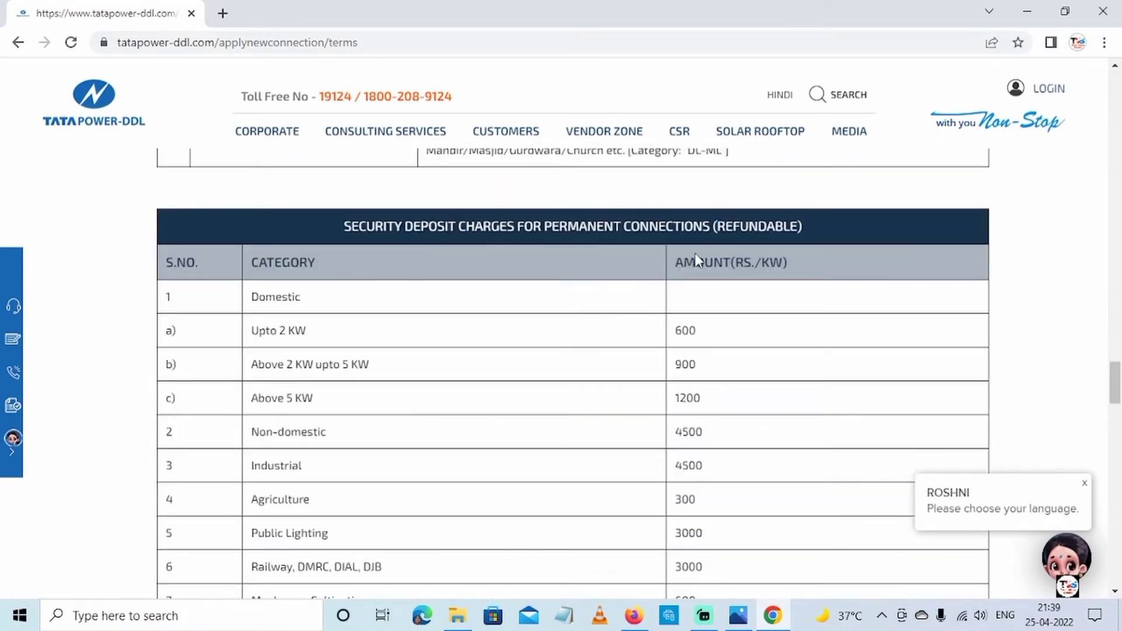
pyautogui.moveTo(305, 330); pyautogui.dragTo(277, 331)
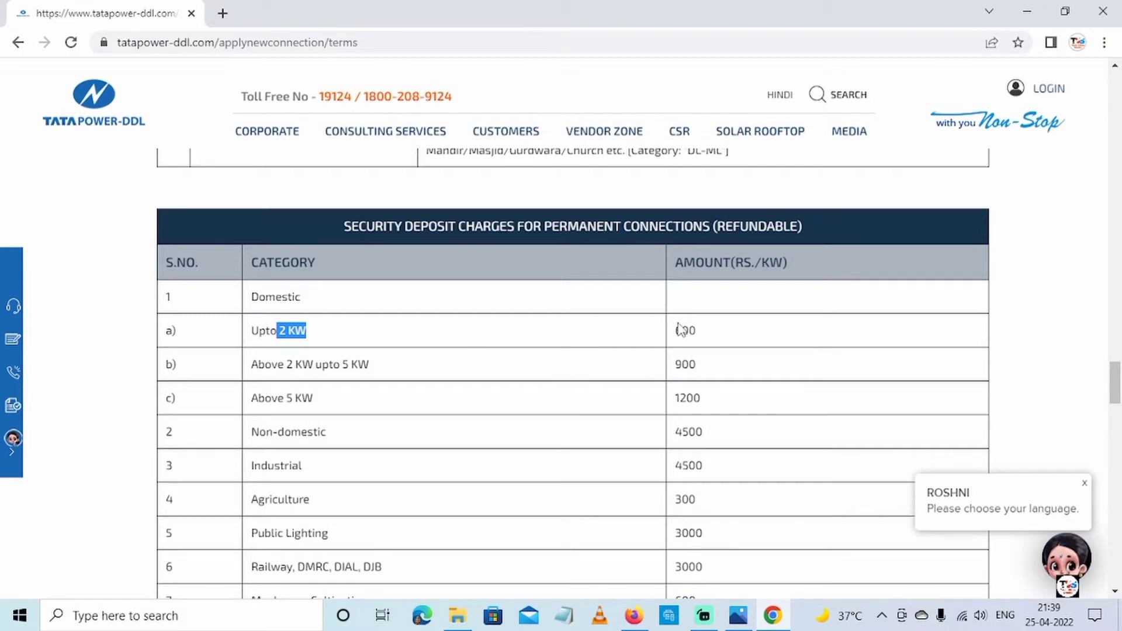
pyautogui.moveTo(677, 330); pyautogui.dragTo(749, 333)
pyautogui.moveTo(251, 364); pyautogui.dragTo(374, 371)
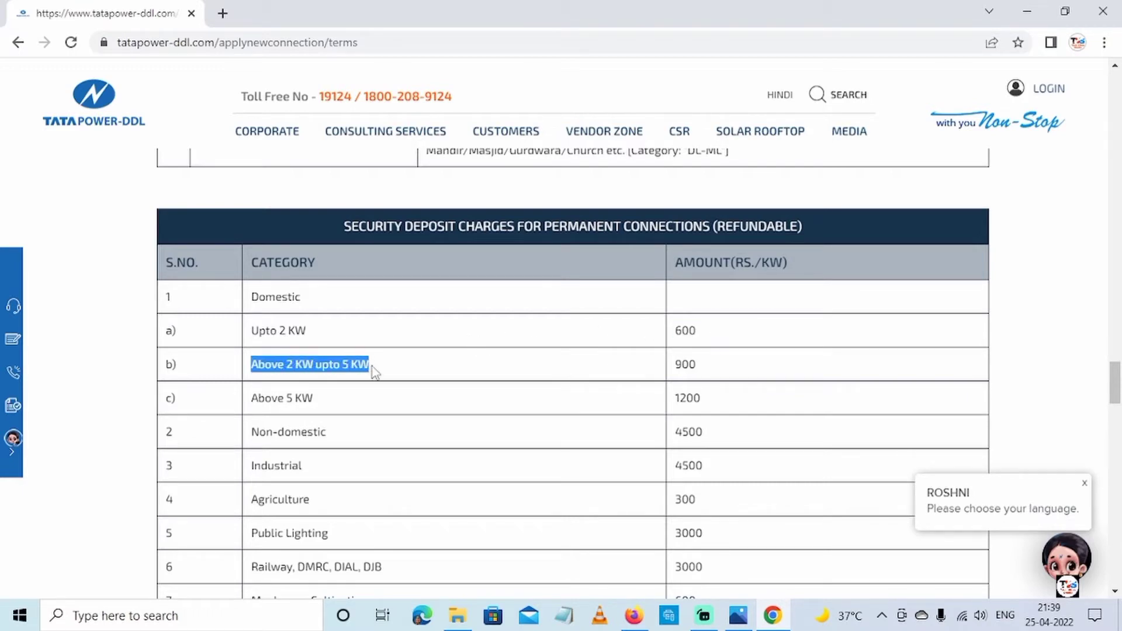
pyautogui.click(680, 363)
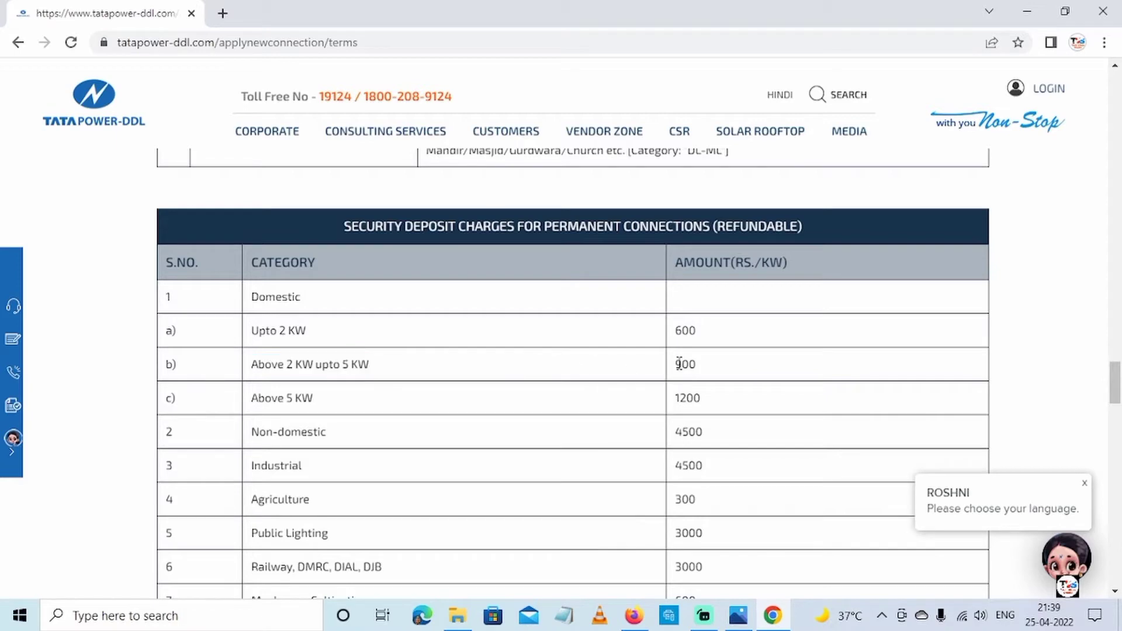
pyautogui.moveTo(251, 398); pyautogui.dragTo(349, 409)
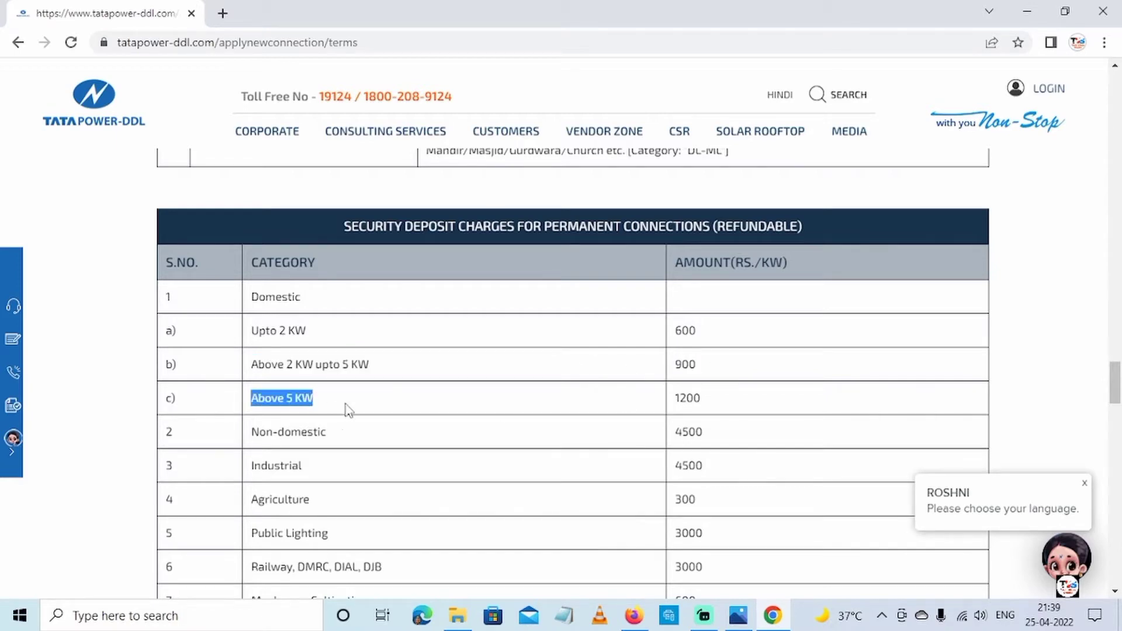
pyautogui.doubleClick(683, 398)
pyautogui.moveTo(259, 434); pyautogui.dragTo(375, 440)
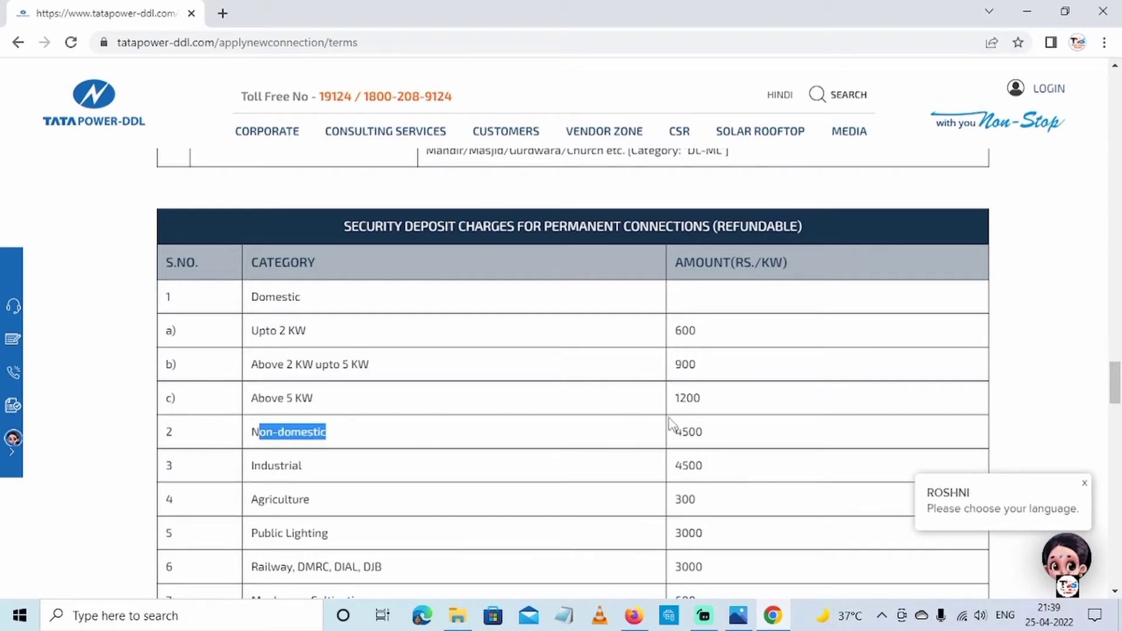
pyautogui.doubleClick(687, 431)
pyautogui.scroll(-2, 584, 473)
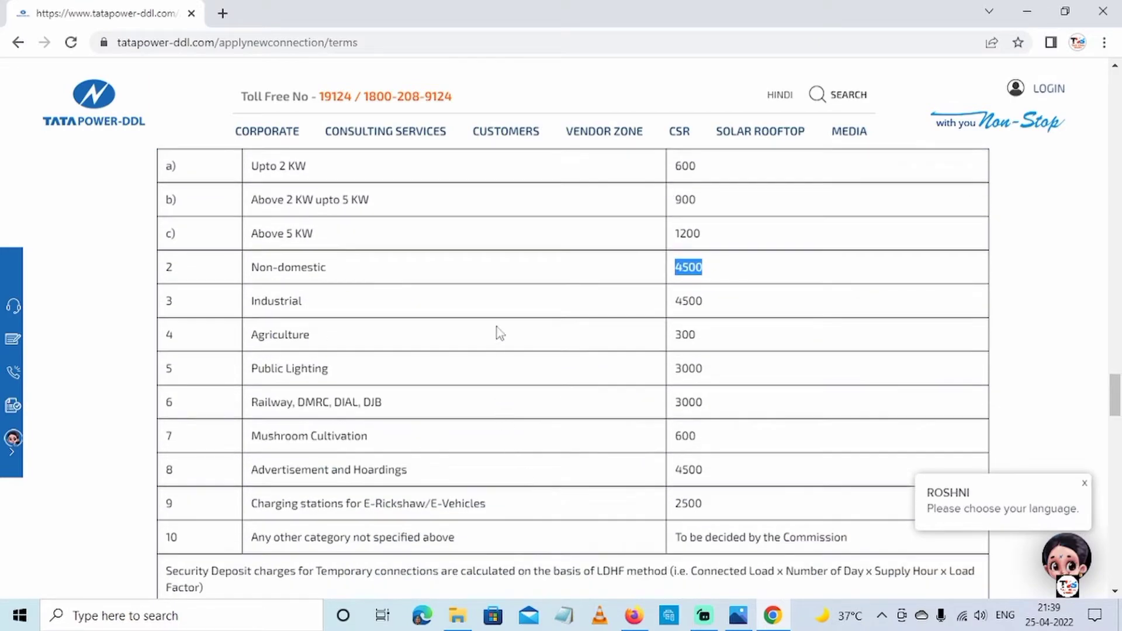
# - Check the non-refundable service line cum development charges for sanctioned loads up to 5 kW and up to 150 kW
pyautogui.scroll(-3, 552, 453)
pyautogui.scroll(-5, 547, 449)
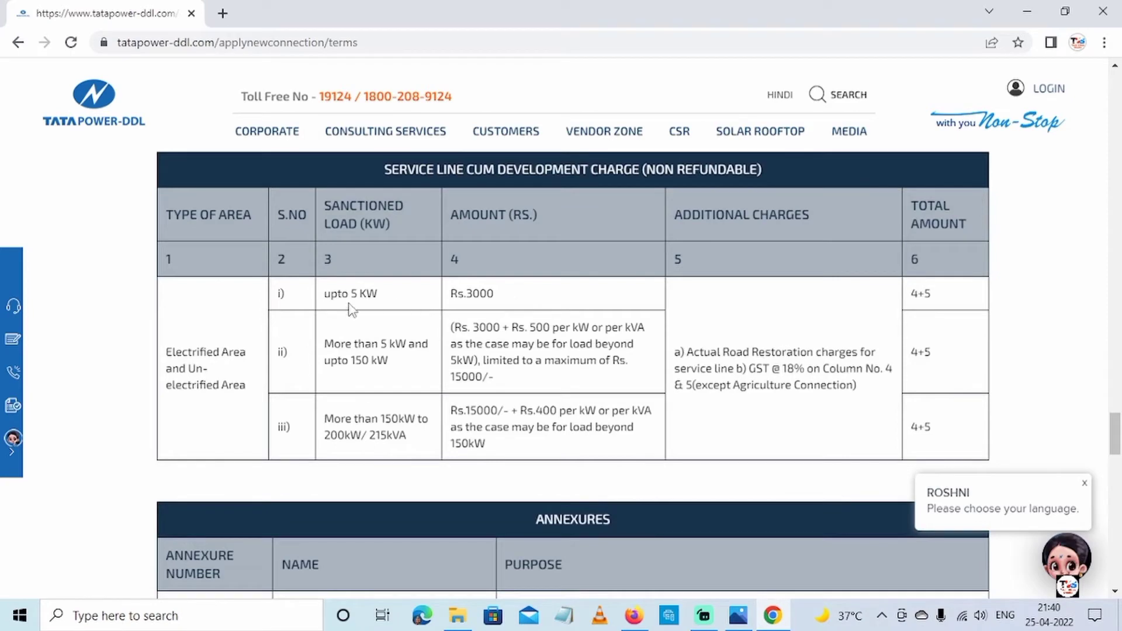
pyautogui.moveTo(324, 294); pyautogui.dragTo(392, 303)
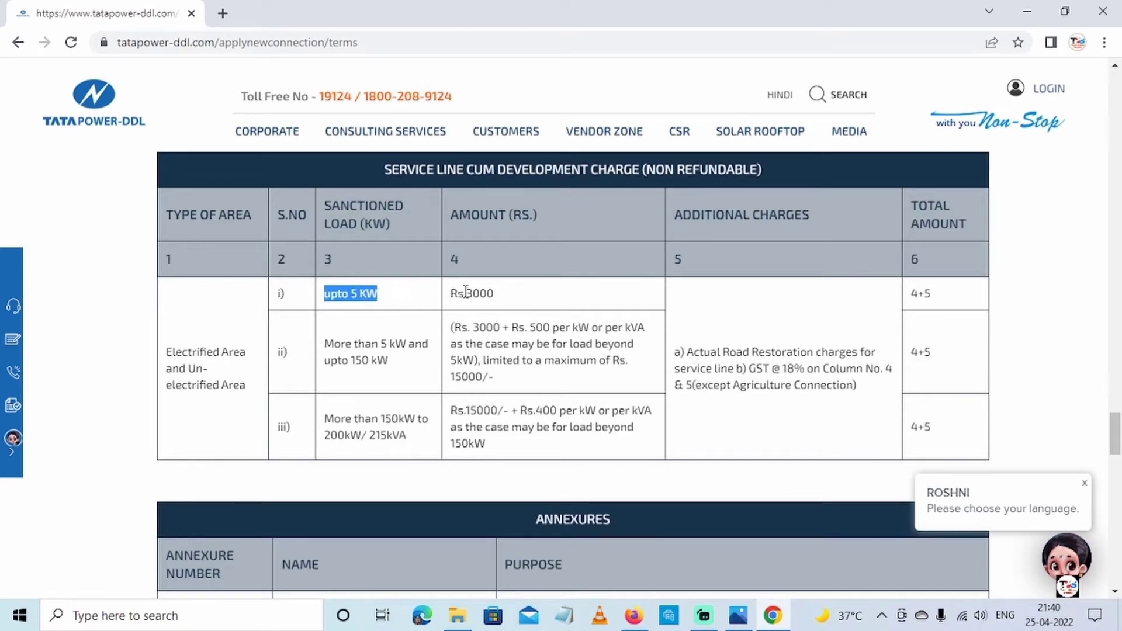
pyautogui.moveTo(466, 293); pyautogui.dragTo(505, 296)
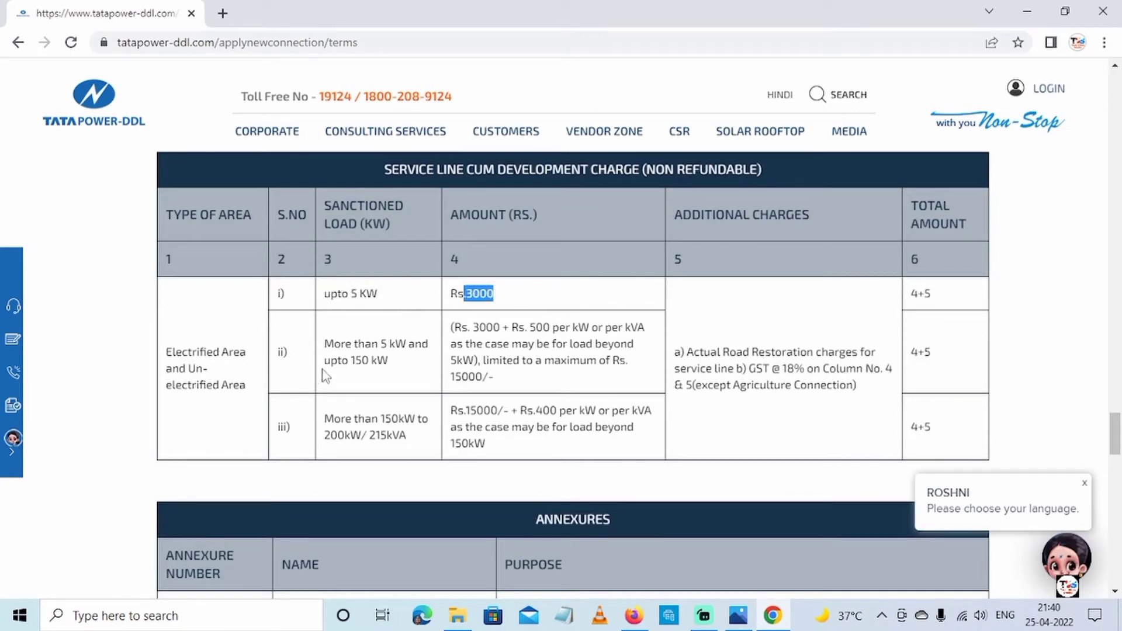
pyautogui.moveTo(324, 344); pyautogui.dragTo(414, 375)
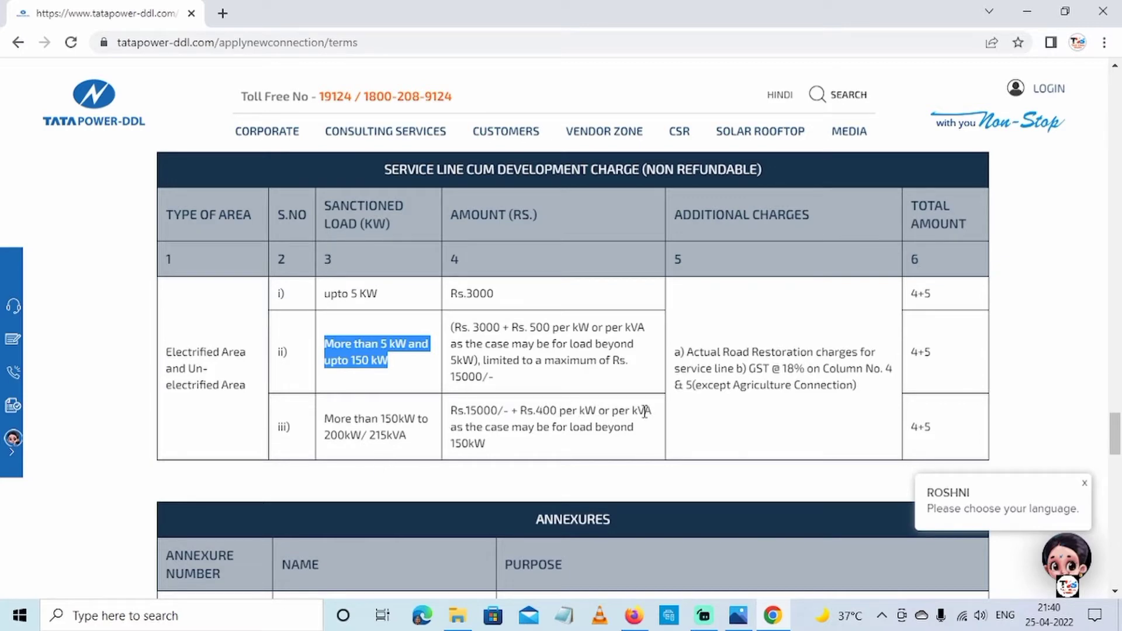
# - Accept the terms and conditions and start a new application for a 1 kW to 100 kW connection
pyautogui.scroll(-3, 644, 442)
pyautogui.scroll(-15, 539, 438)
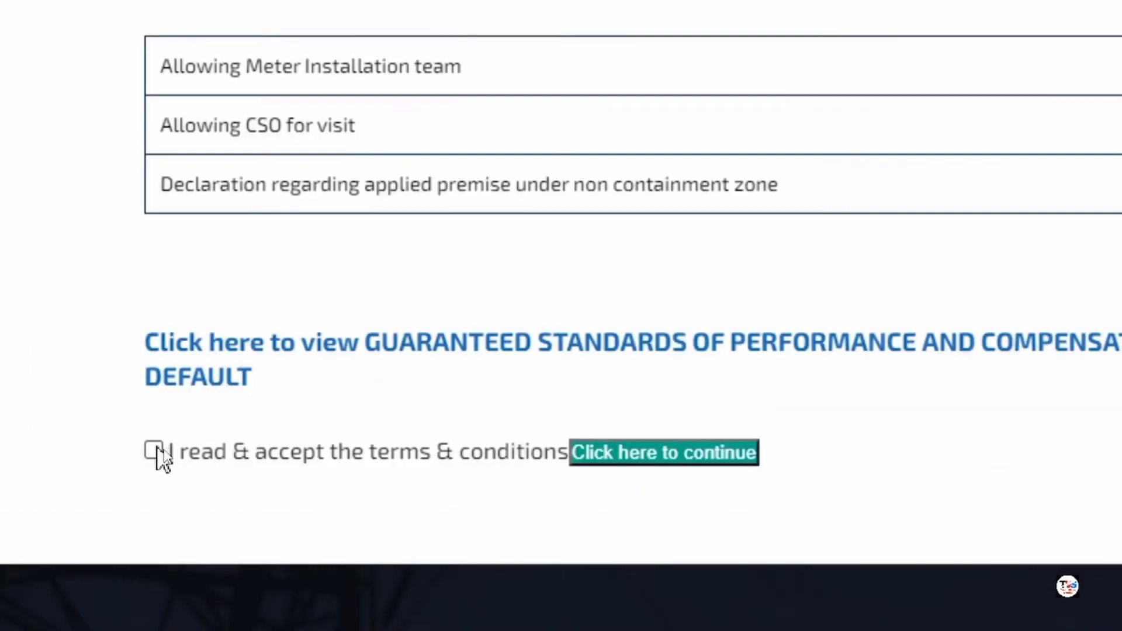
pyautogui.click(155, 450)
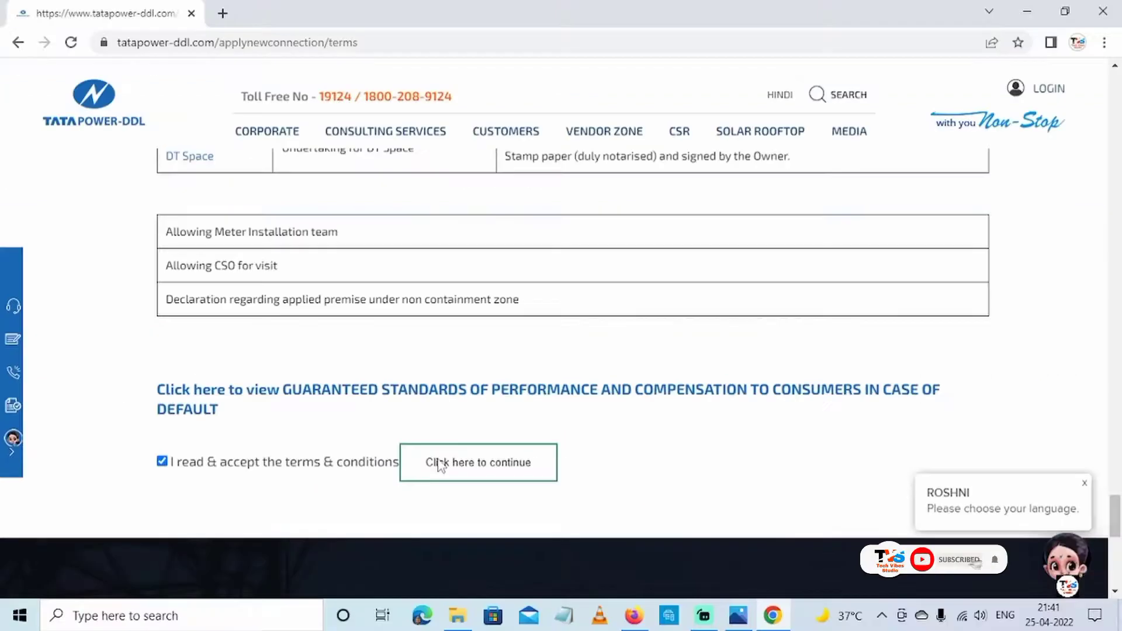
pyautogui.click(440, 465)
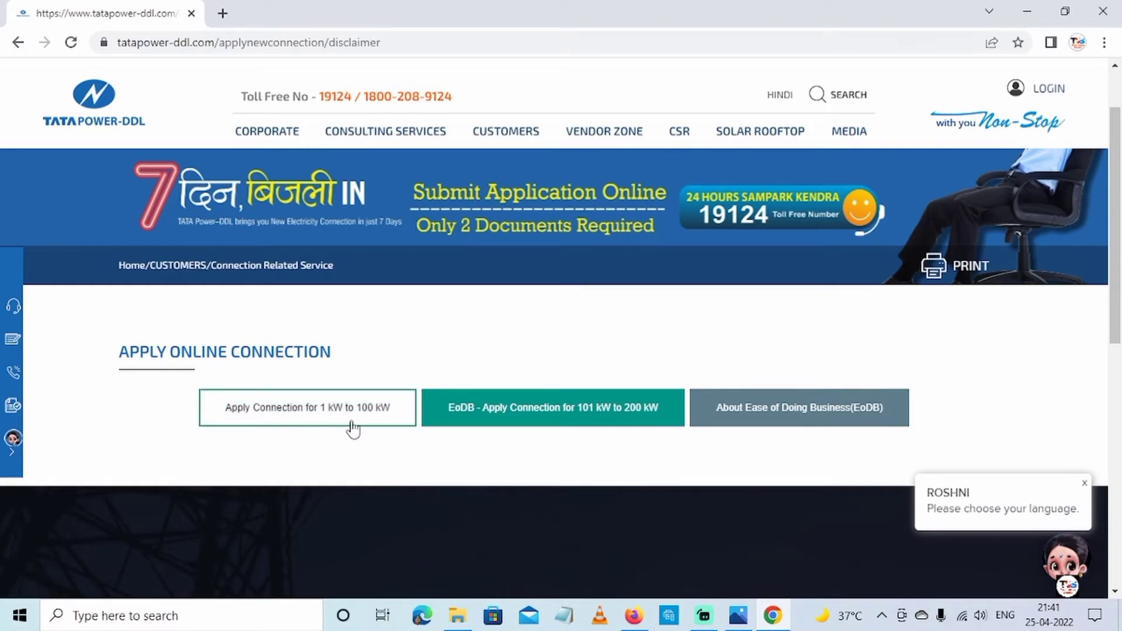
pyautogui.click(314, 416)
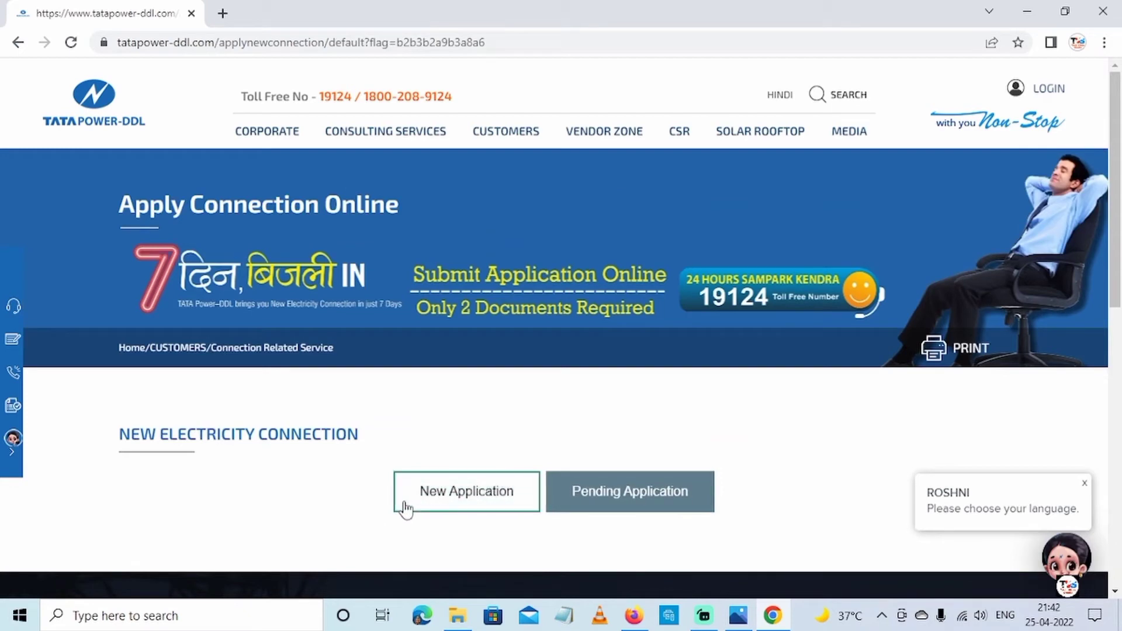
pyautogui.click(452, 501)
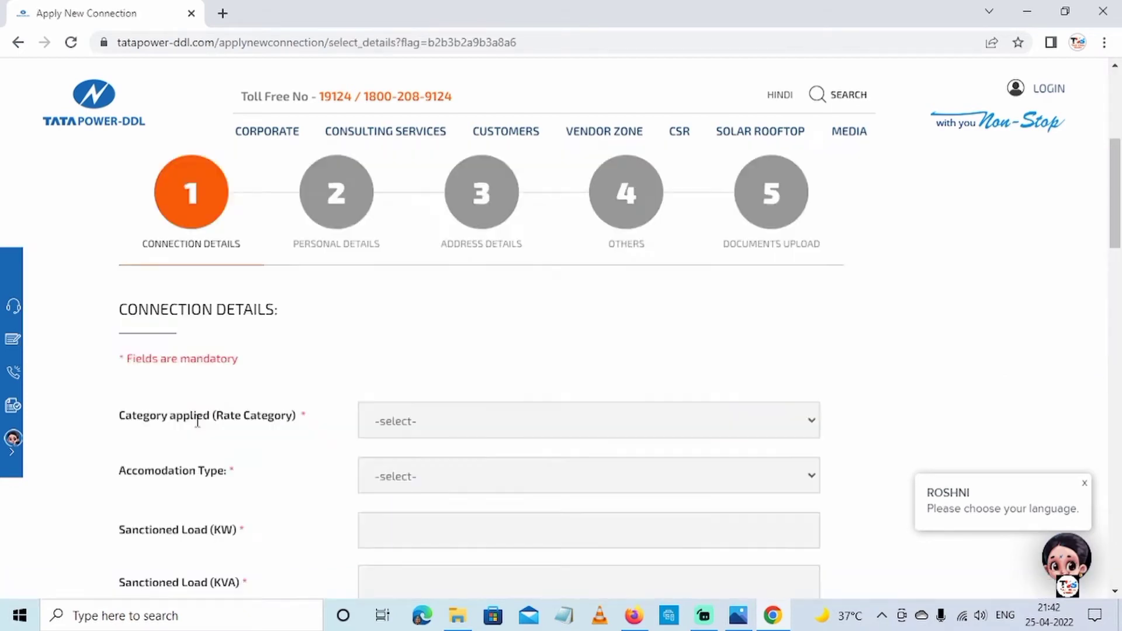
# - Set the rate category to Domestic Customers\Domestic Lighting, the accommodation type to Owned and the sanctioned load to 1 KW
pyautogui.click(406, 422)
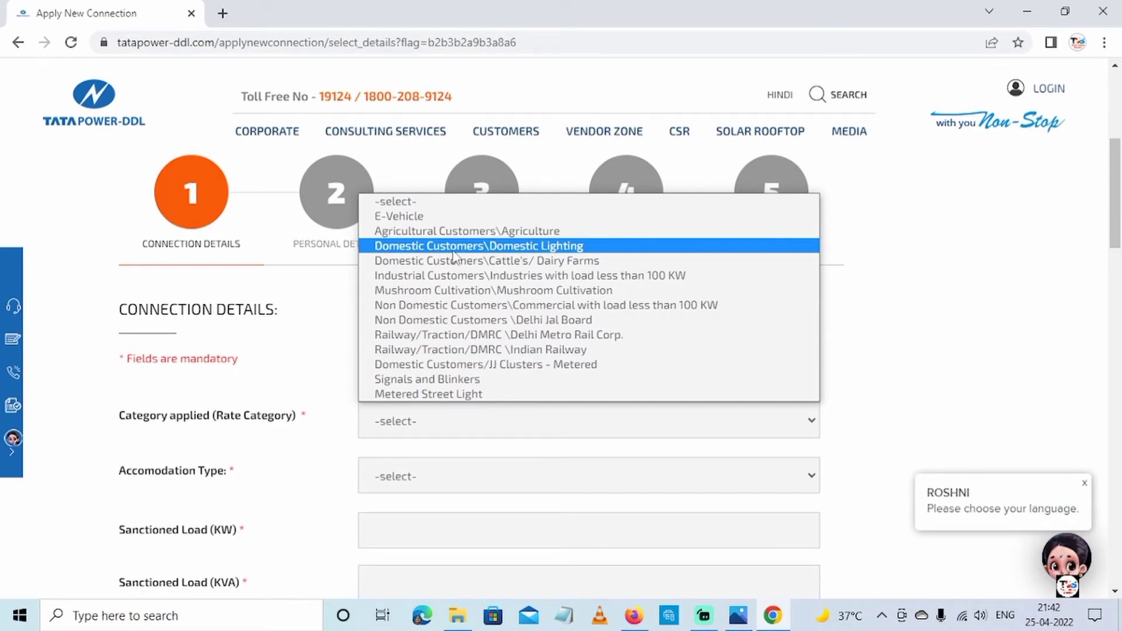
pyautogui.click(539, 251)
pyautogui.scroll(-1, 206, 418)
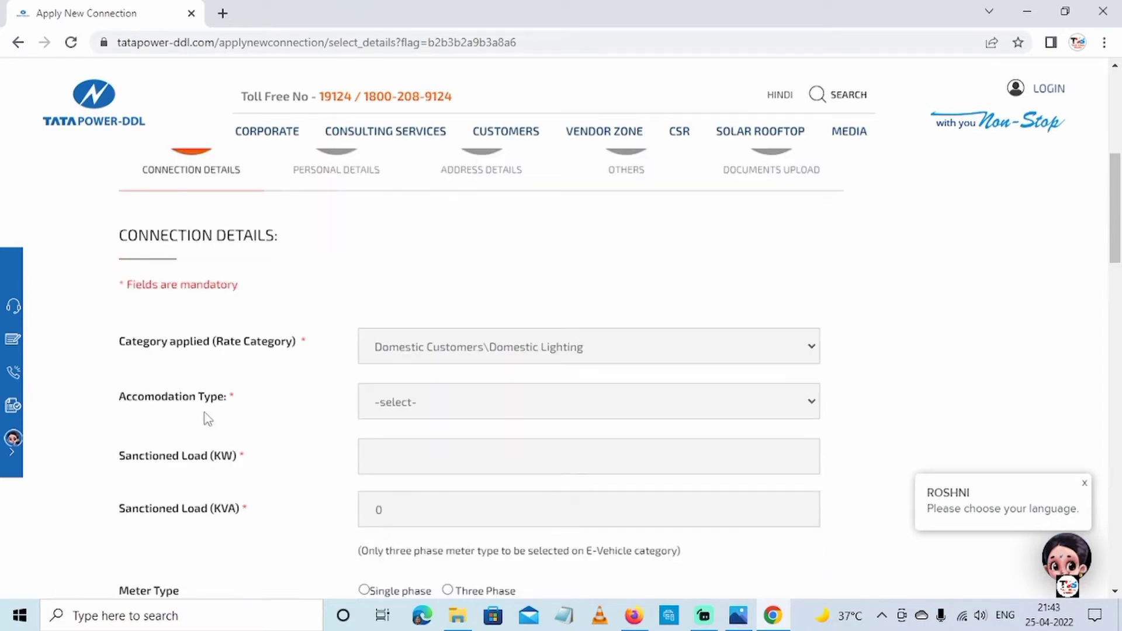
pyautogui.click(424, 413)
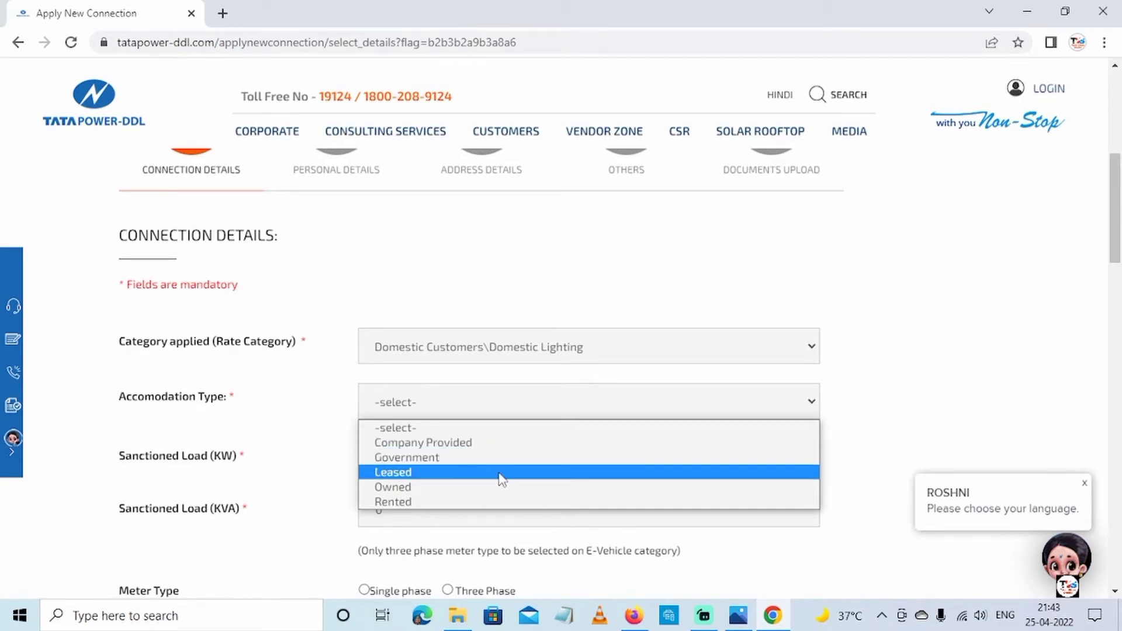
pyautogui.click(441, 493)
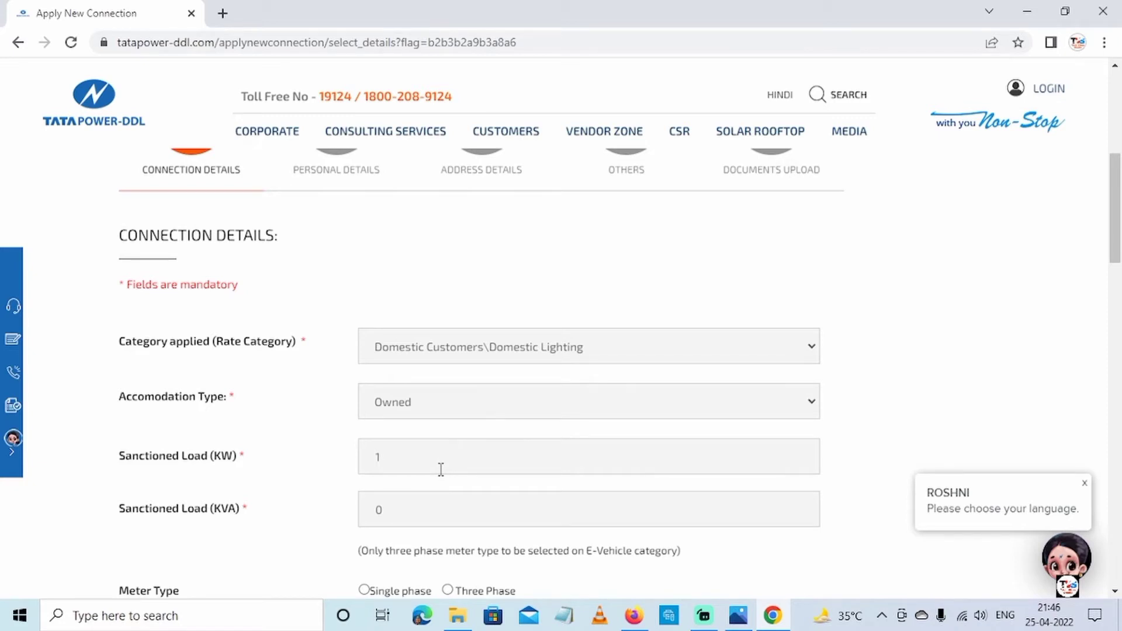
# - Choose the Single phase meter type and Permanent Connection as the new connection type
pyautogui.scroll(-4, 441, 469)
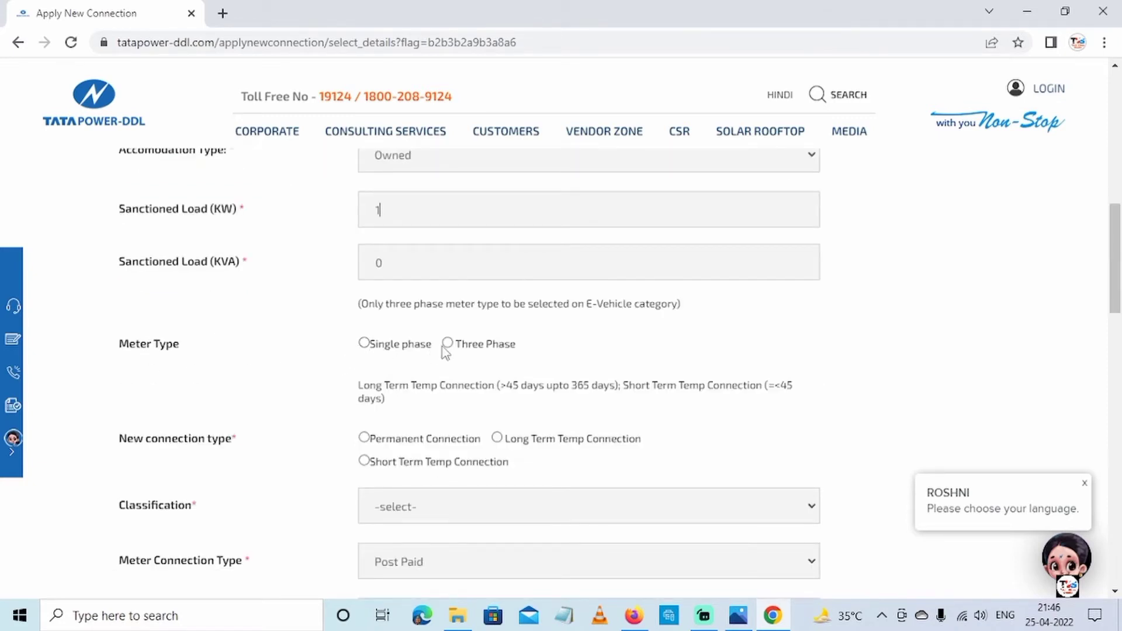
pyautogui.click(364, 344)
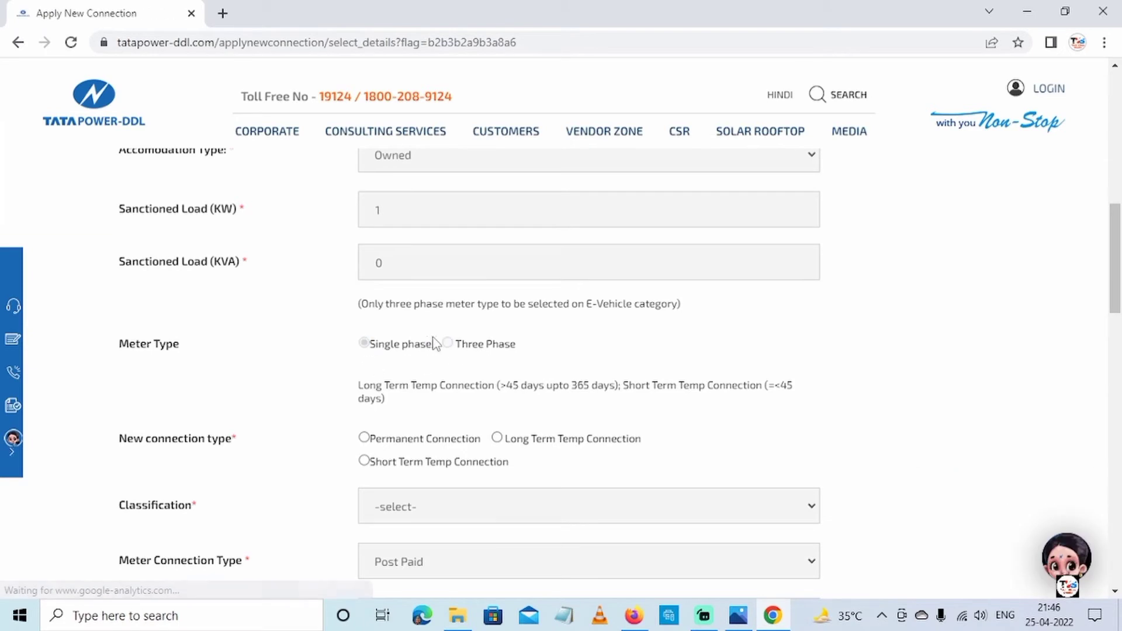
pyautogui.scroll(-1, 366, 356)
pyautogui.moveTo(250, 363); pyautogui.dragTo(128, 363)
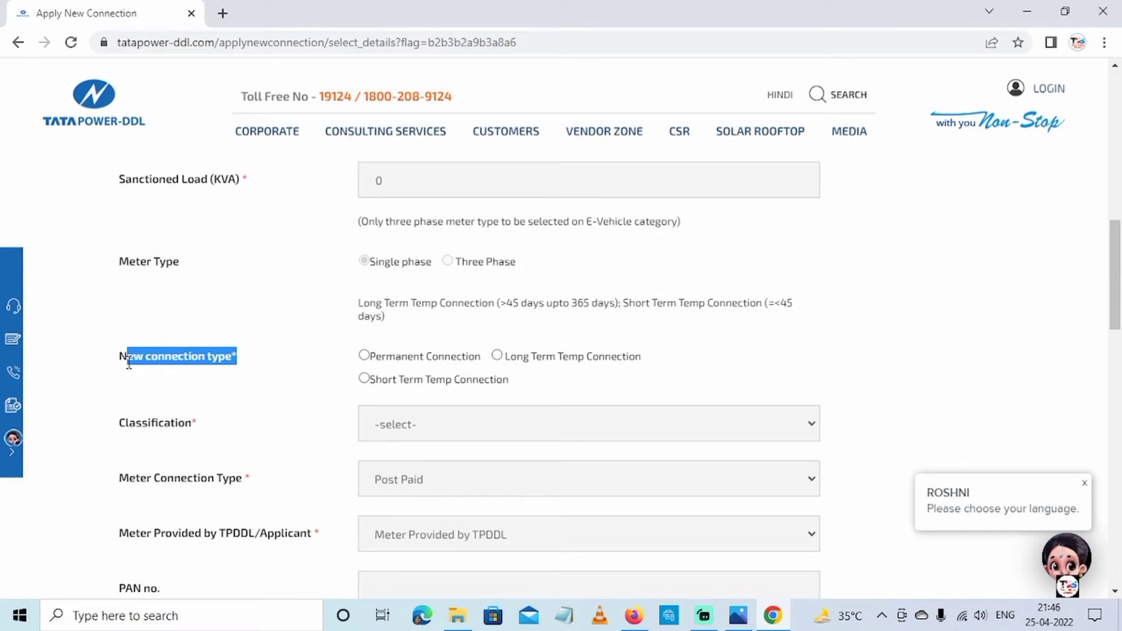
pyautogui.click(363, 355)
# - Set the connection's classification to Private
pyautogui.click(411, 425)
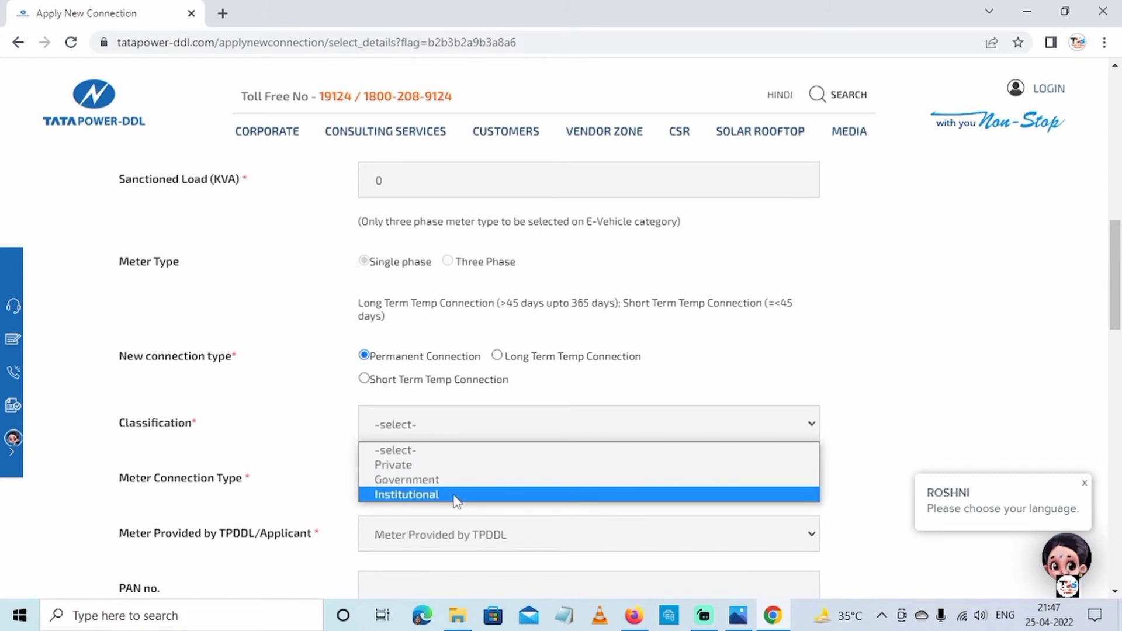
pyautogui.click(425, 471)
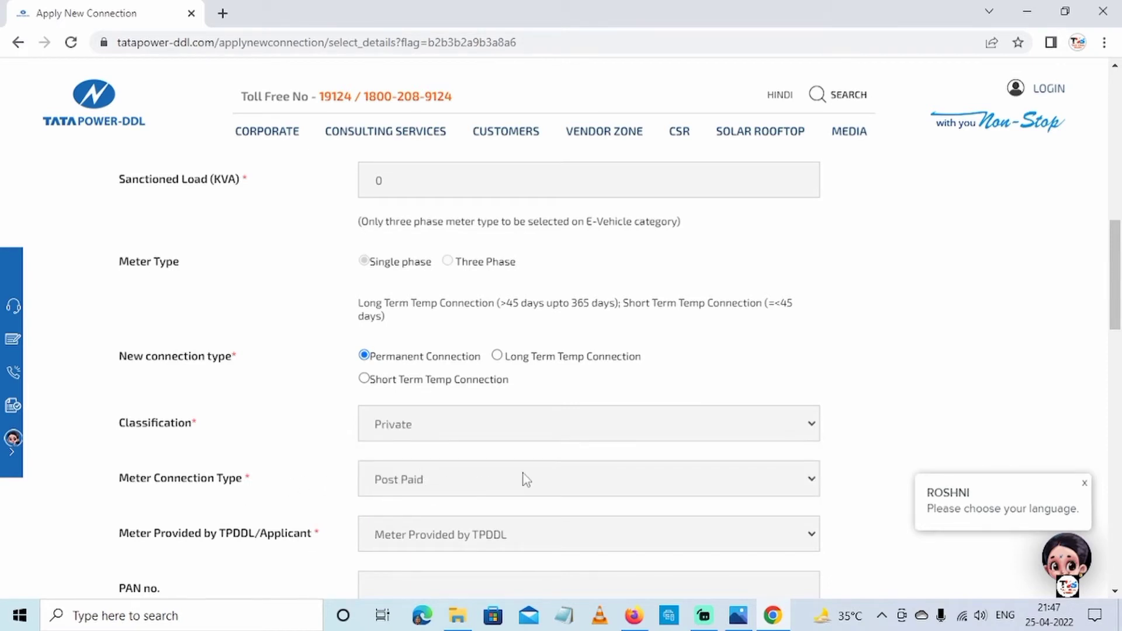
pyautogui.scroll(-3, 524, 479)
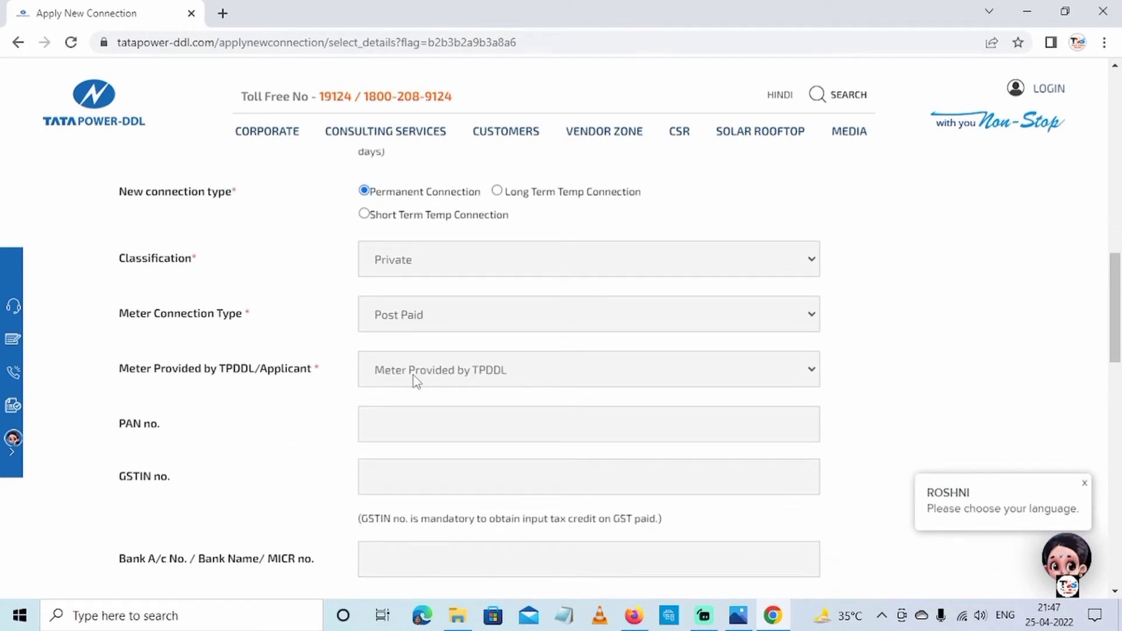
# - Keep the meter as provided by TPDDL and answer YES to ELCB/Earthing/Internal wiring installed
pyautogui.click(532, 375)
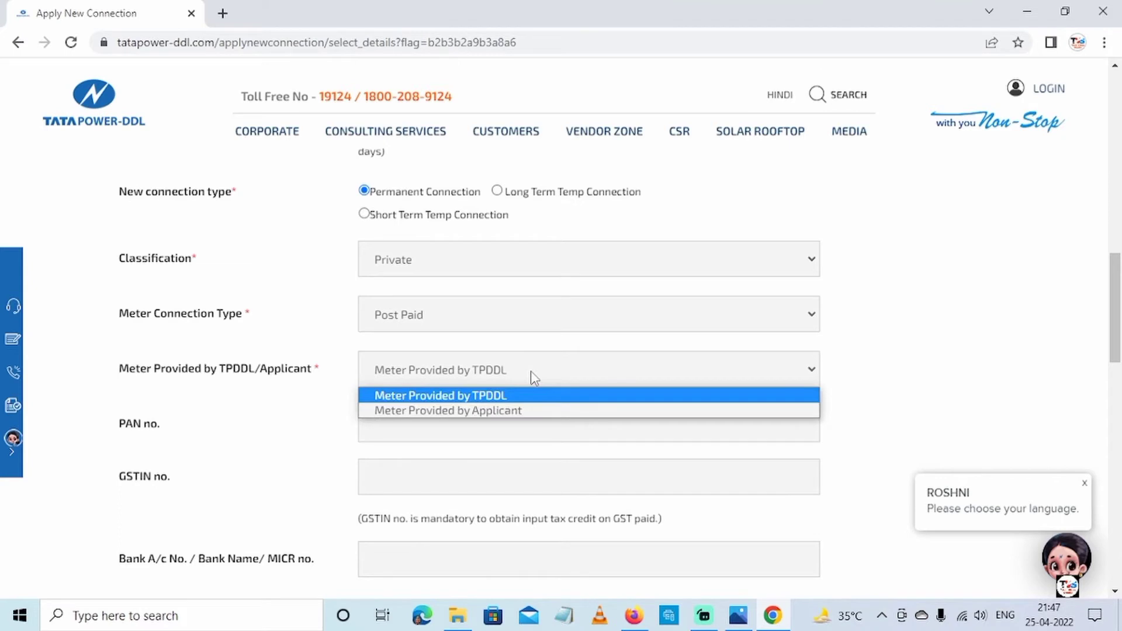
pyautogui.click(380, 418)
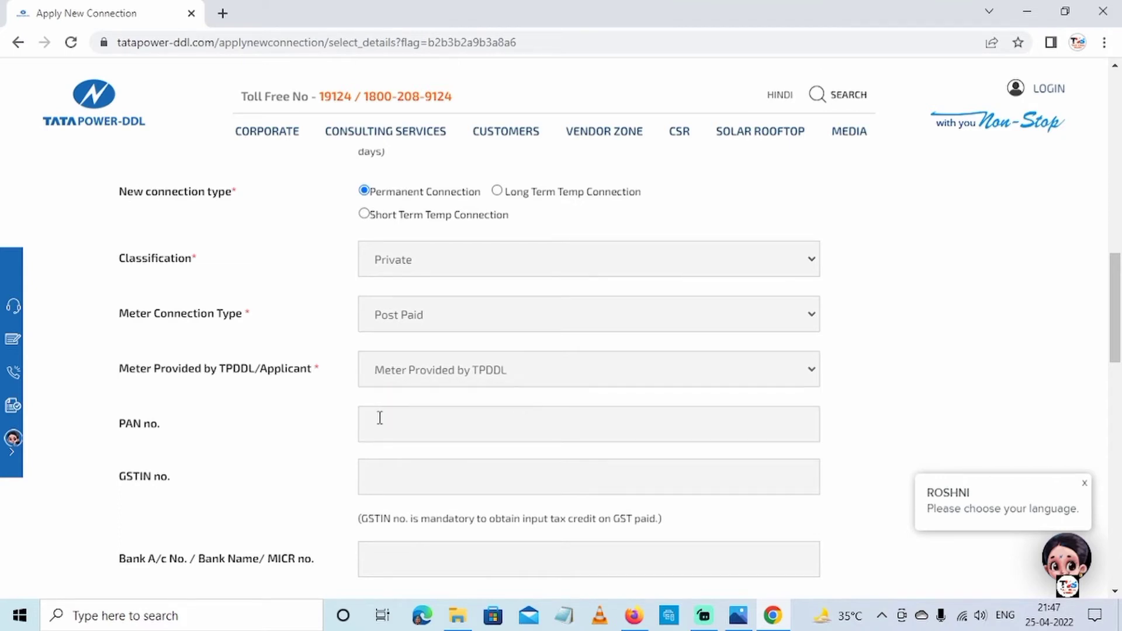
pyautogui.click(409, 418)
pyautogui.scroll(-1, 385, 487)
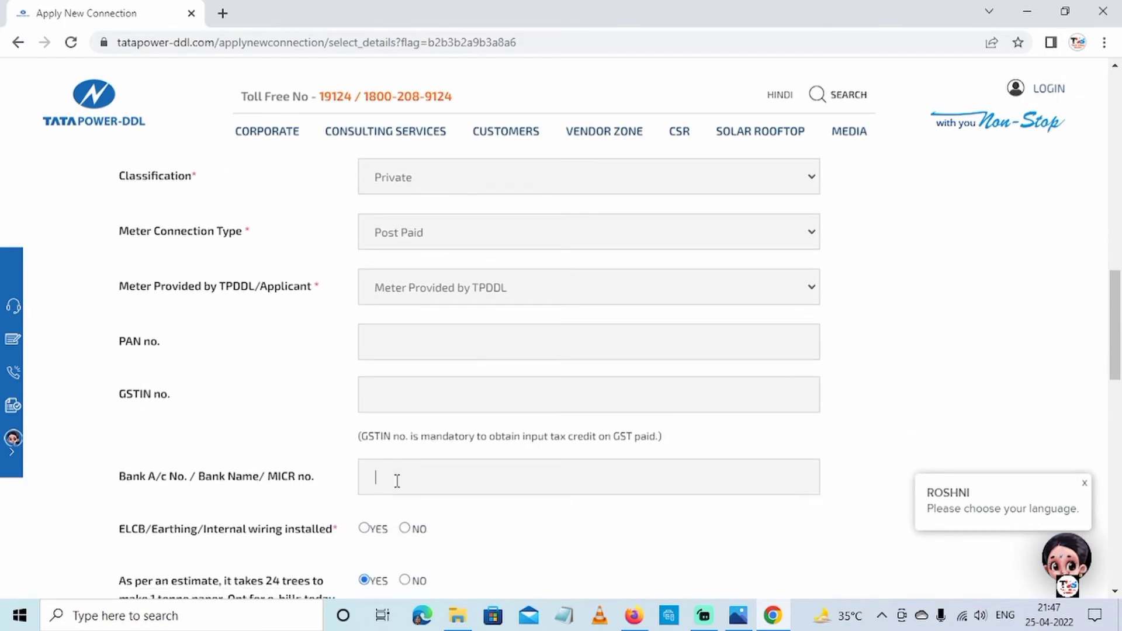
pyautogui.scroll(-1, 401, 478)
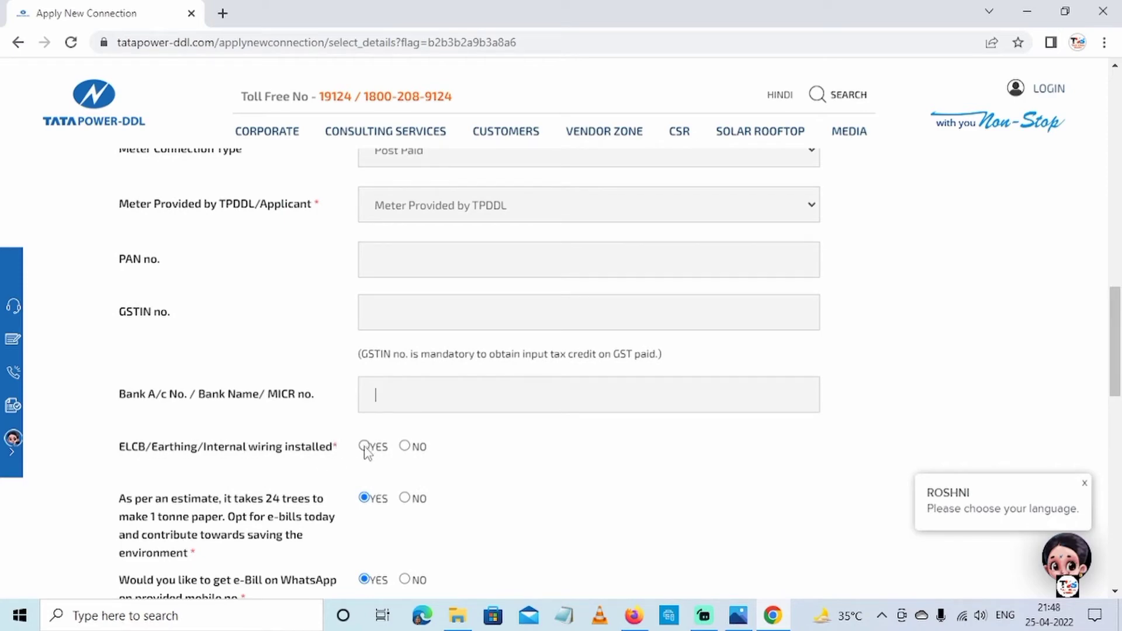
pyautogui.scroll(-2, 366, 450)
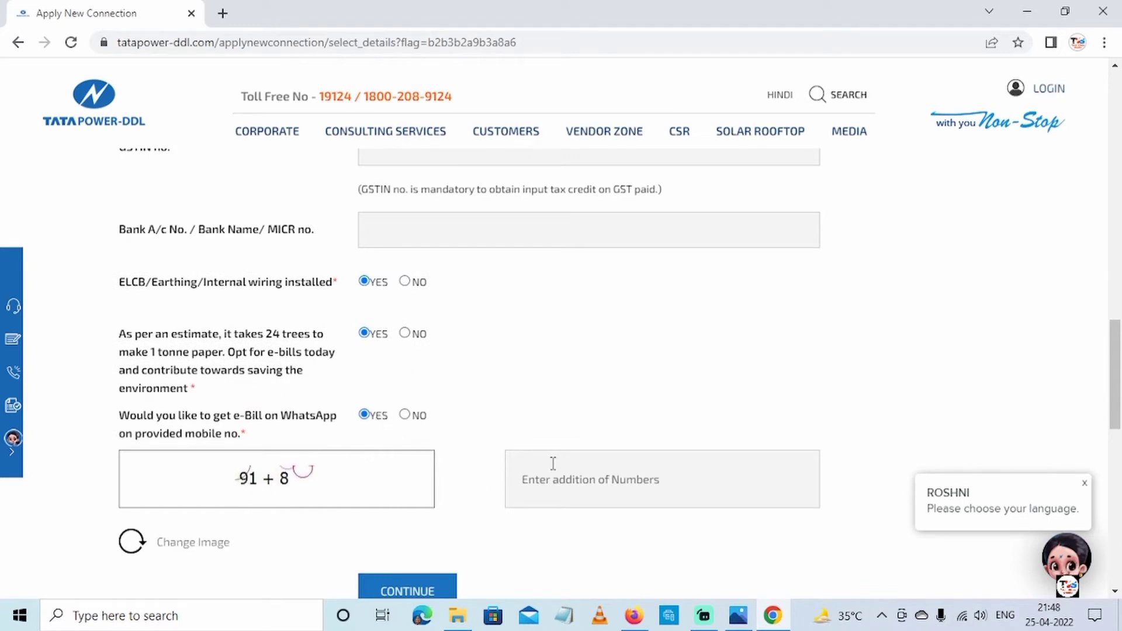
# - Answer the addition captcha with 99 and continue to the personal details
pyautogui.click(596, 471)
pyautogui.write('99')
pyautogui.scroll(-1, 415, 534)
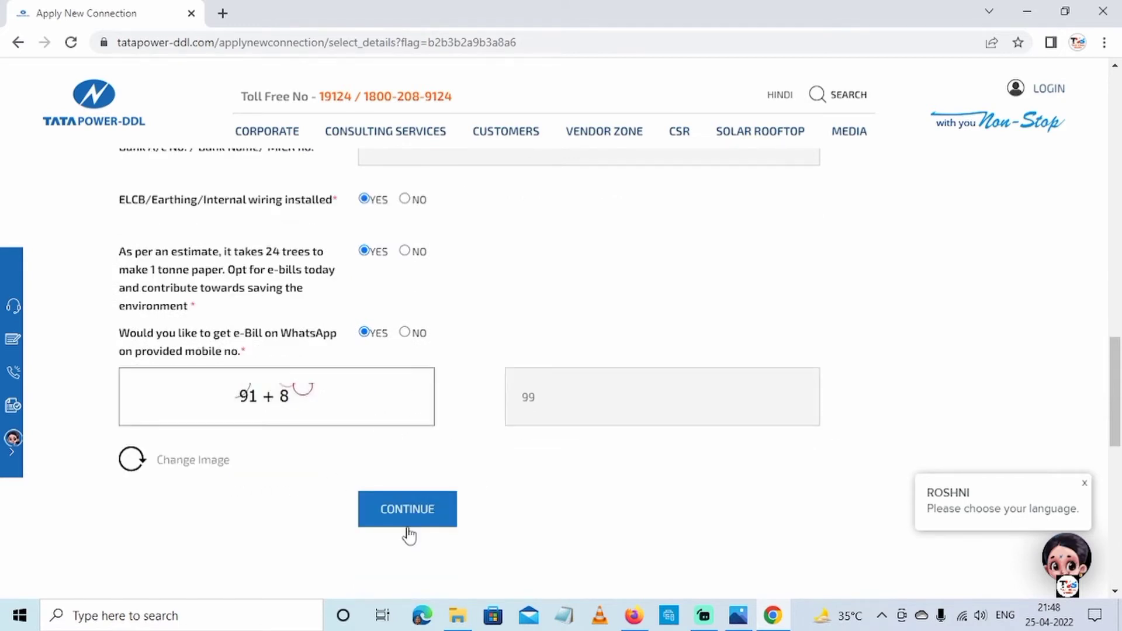
pyautogui.click(407, 509)
# - Set the applicant's title to Mr. in the personal details
pyautogui.scroll(-8, 440, 418)
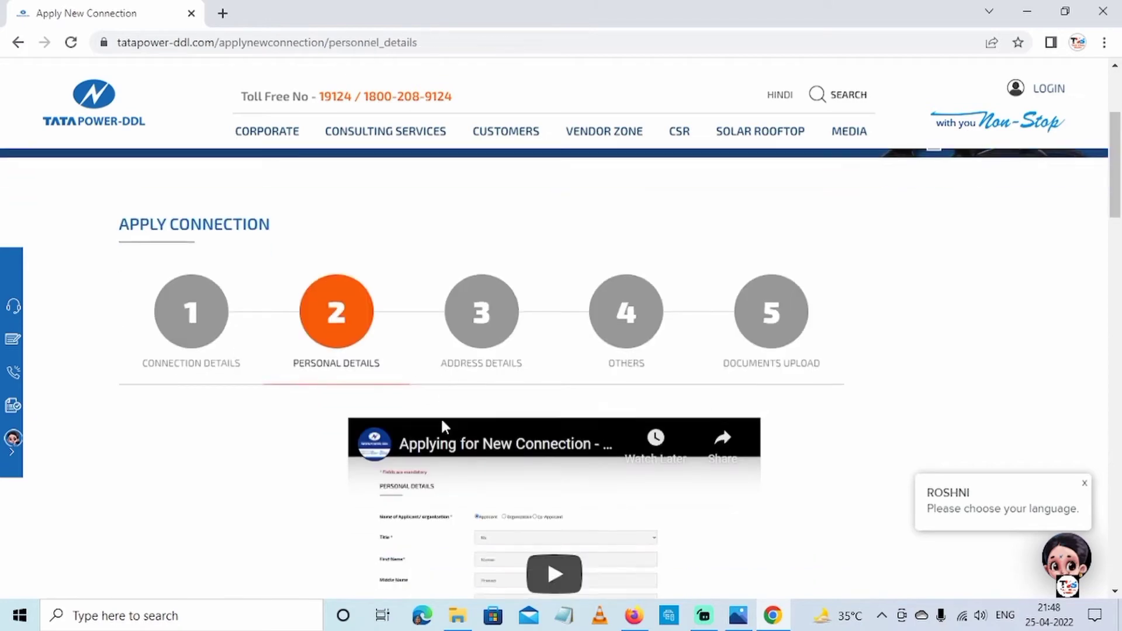
pyautogui.scroll(-2, 443, 427)
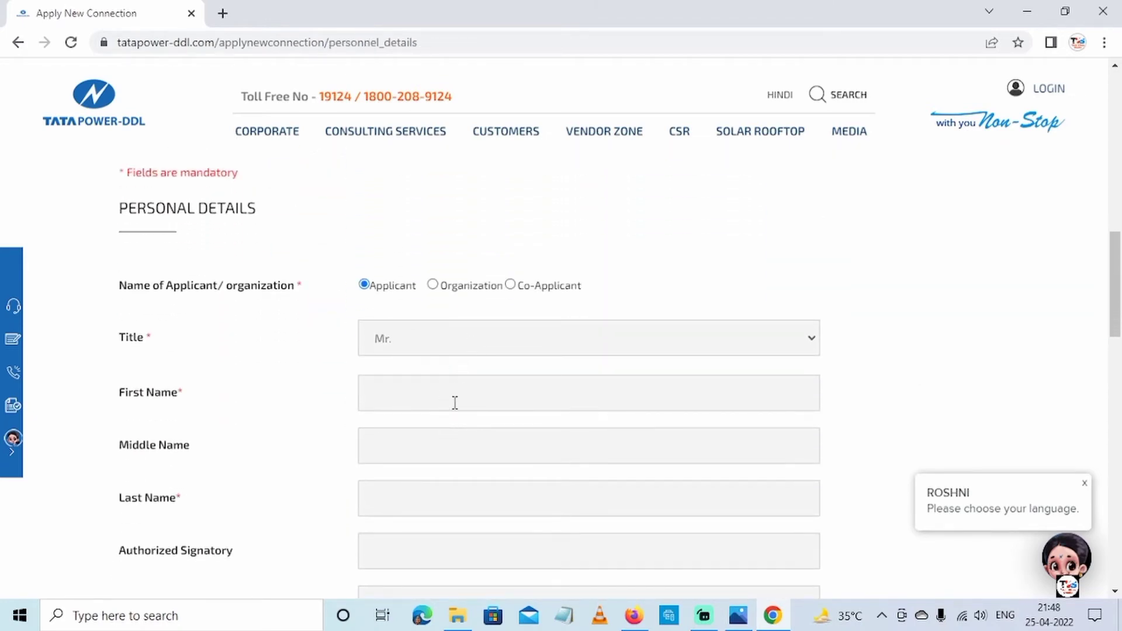
pyautogui.click(416, 343)
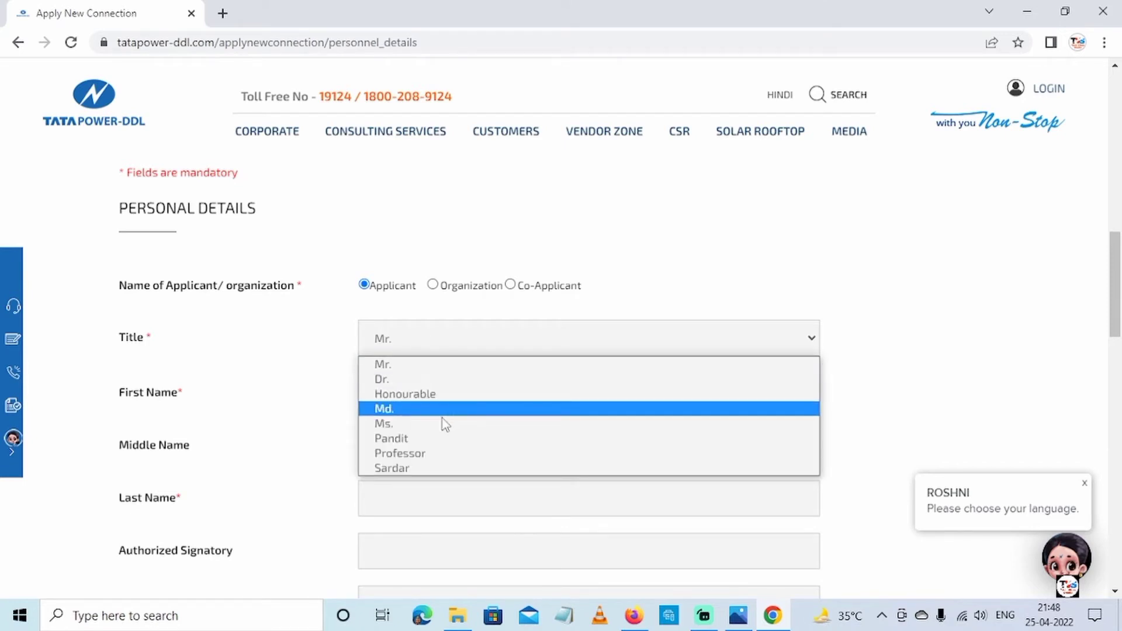
pyautogui.click(419, 368)
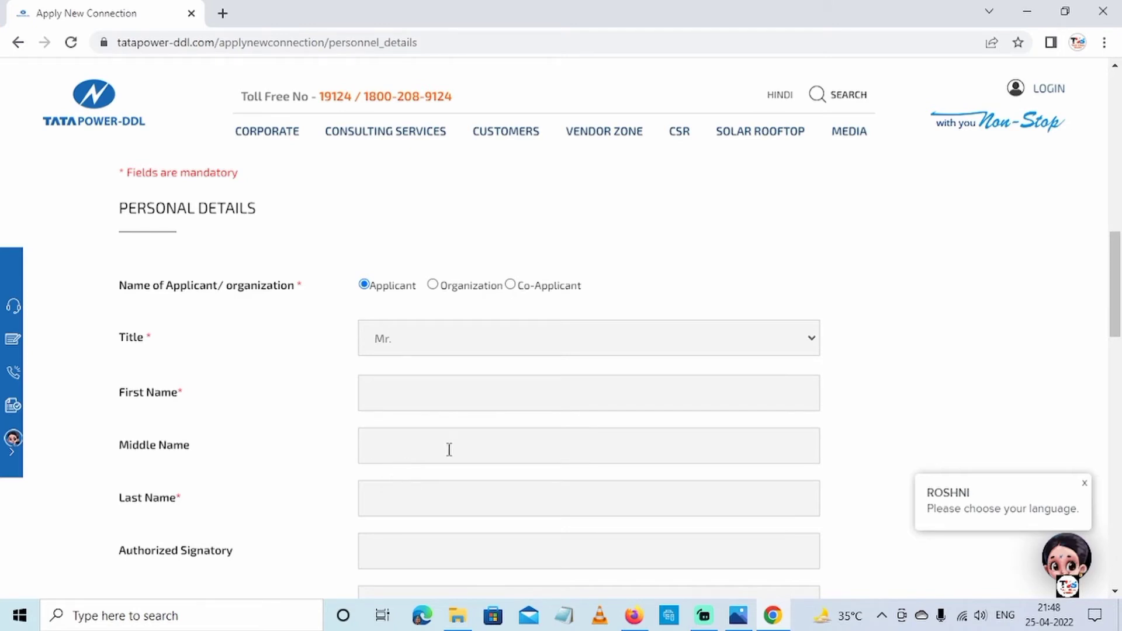
# - Set the applicant's occupation to Self Employed person and continue to the address details
pyautogui.scroll(-1, 449, 449)
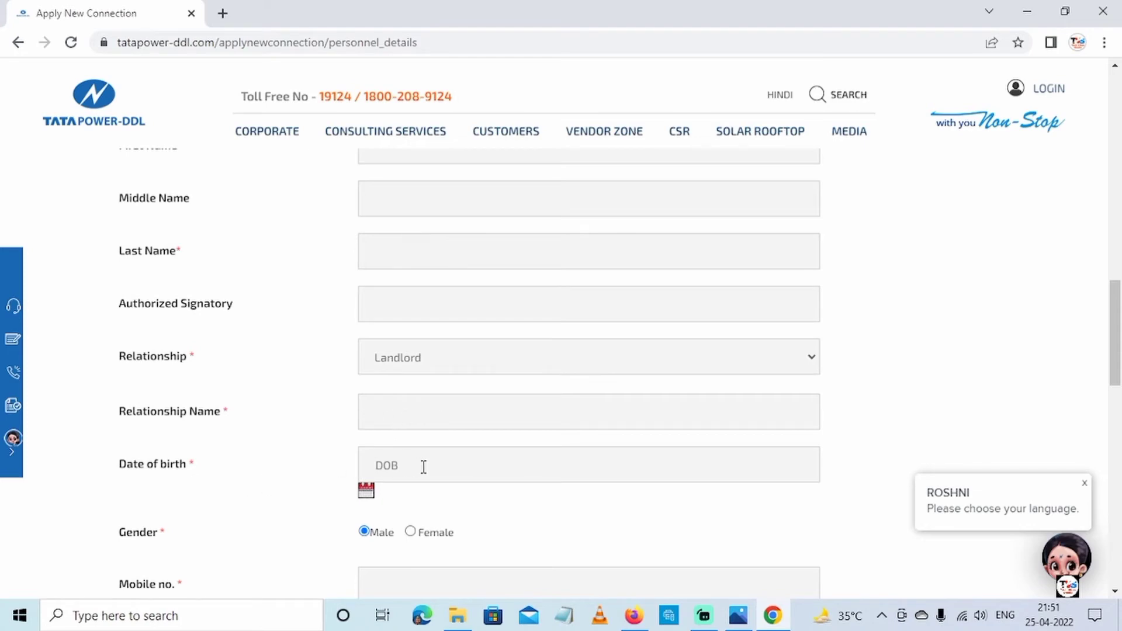
pyautogui.scroll(-1, 458, 469)
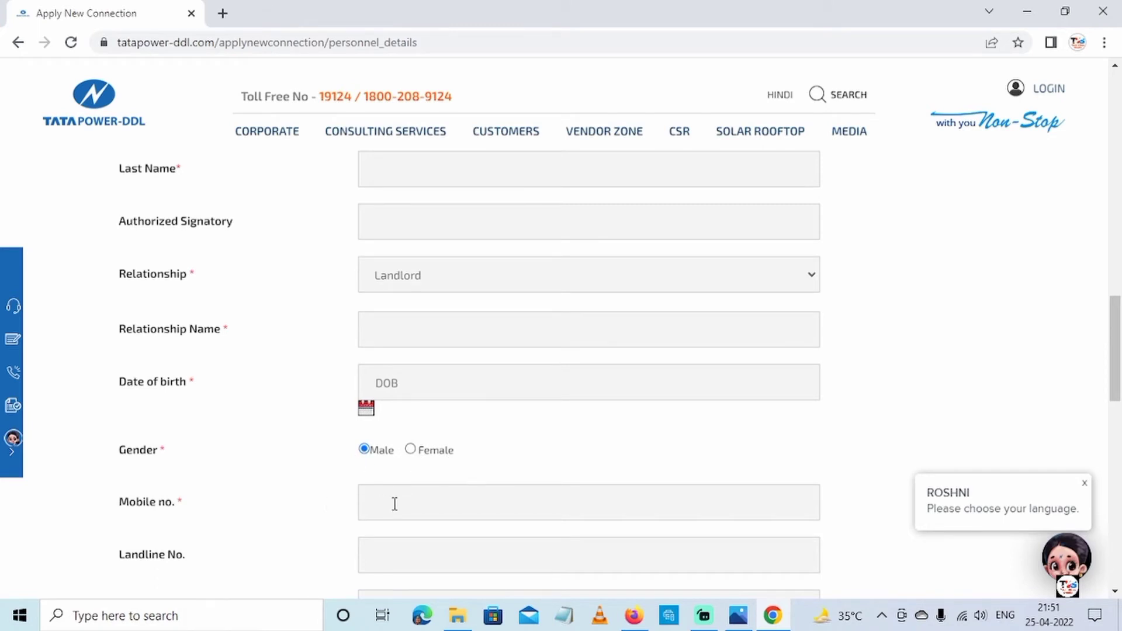
pyautogui.scroll(-1, 432, 503)
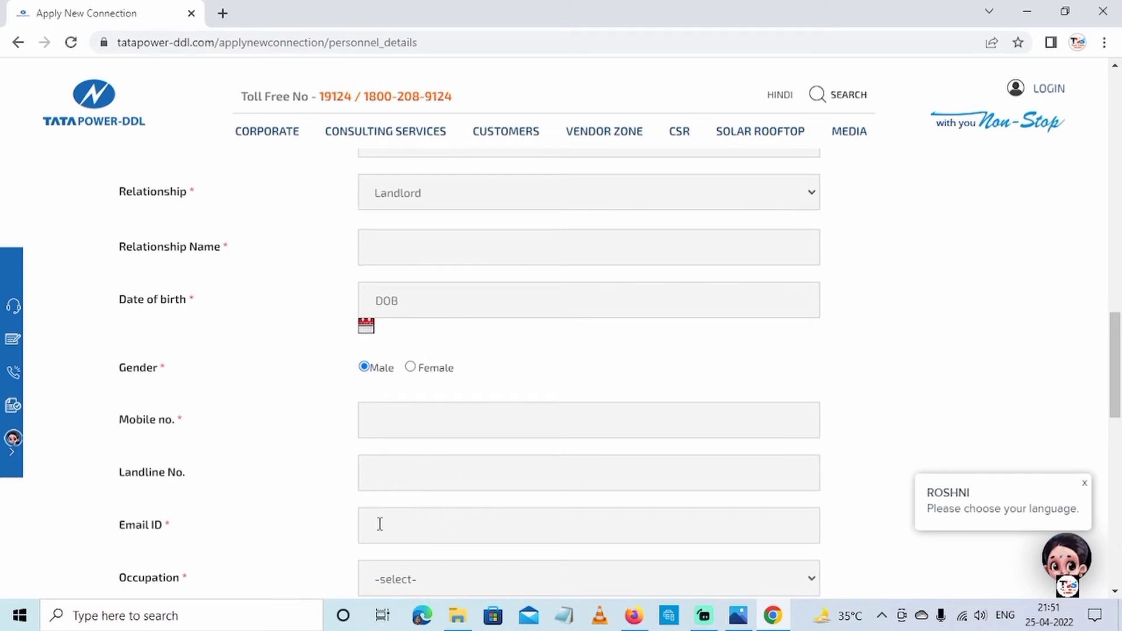
pyautogui.scroll(-1, 438, 529)
pyautogui.click(442, 500)
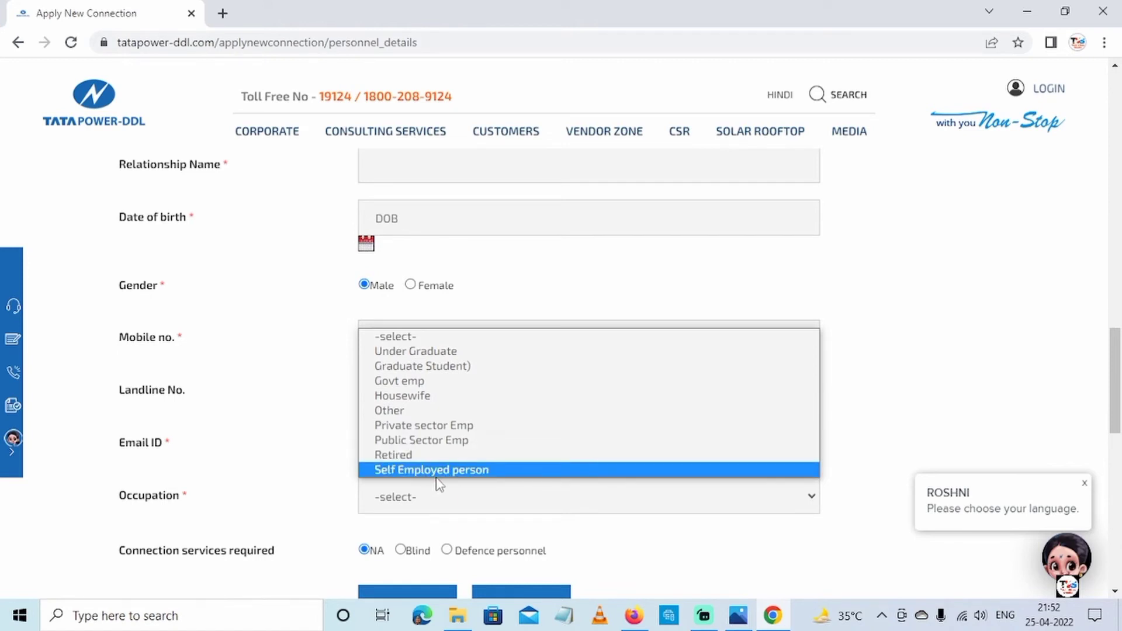
pyautogui.click(471, 474)
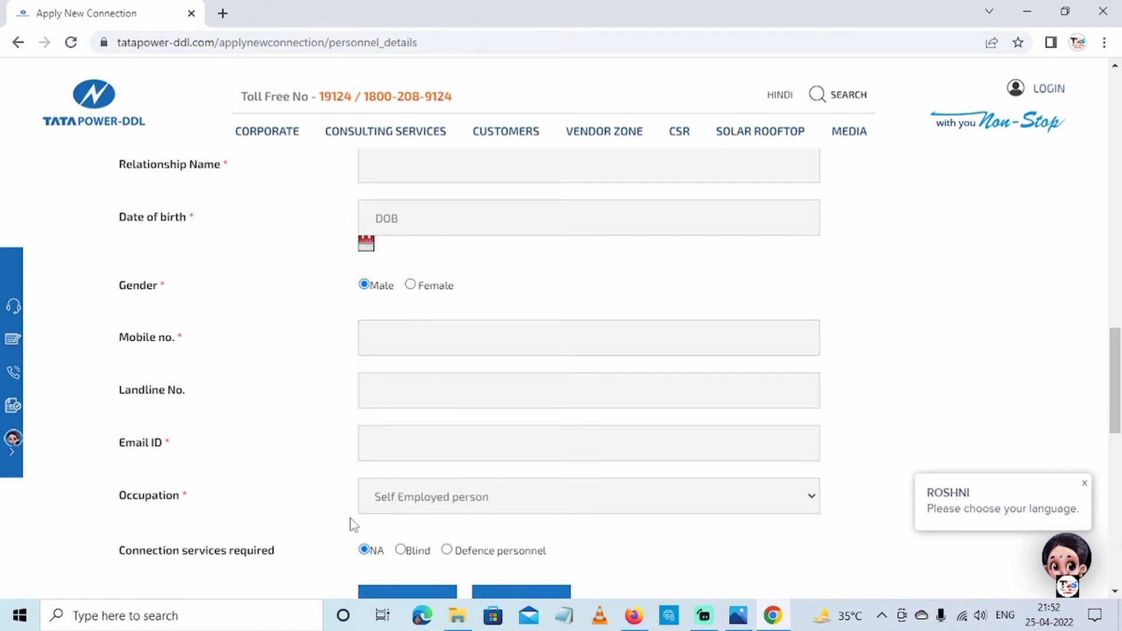
pyautogui.scroll(-1, 351, 520)
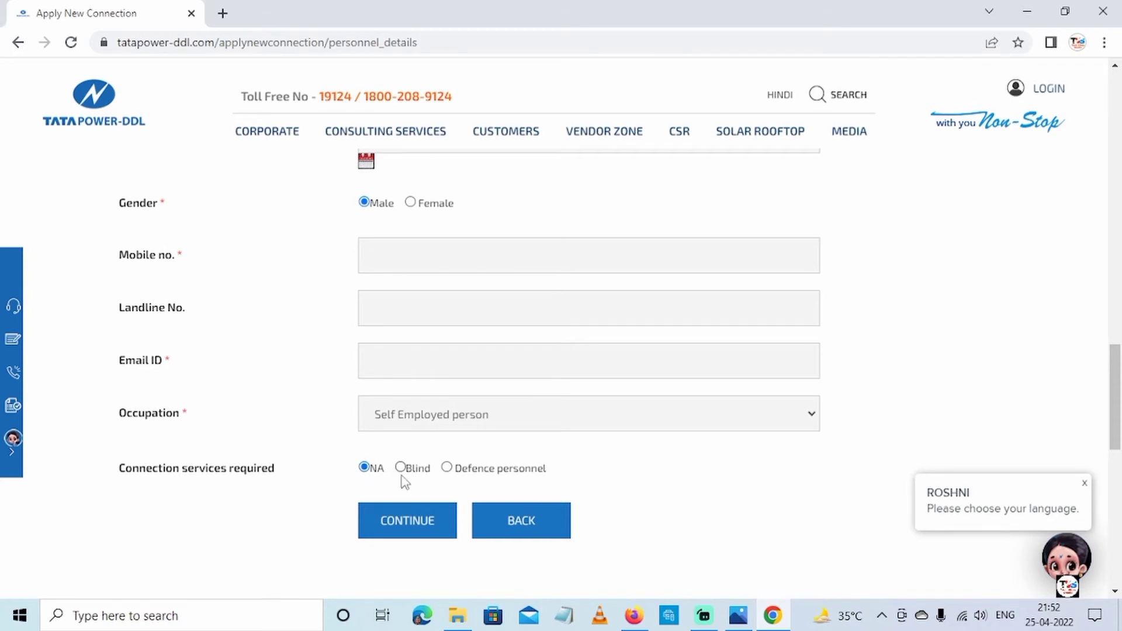
pyautogui.click(403, 529)
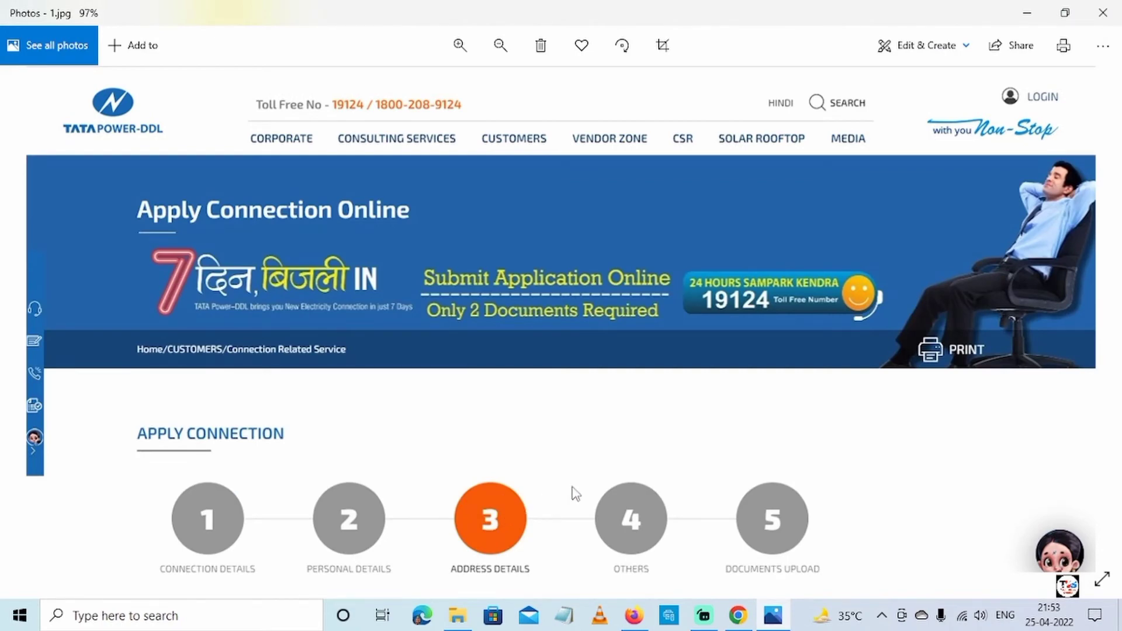
# - Select the supply address's pin code and master area in the address details
pyautogui.click(318, 353)
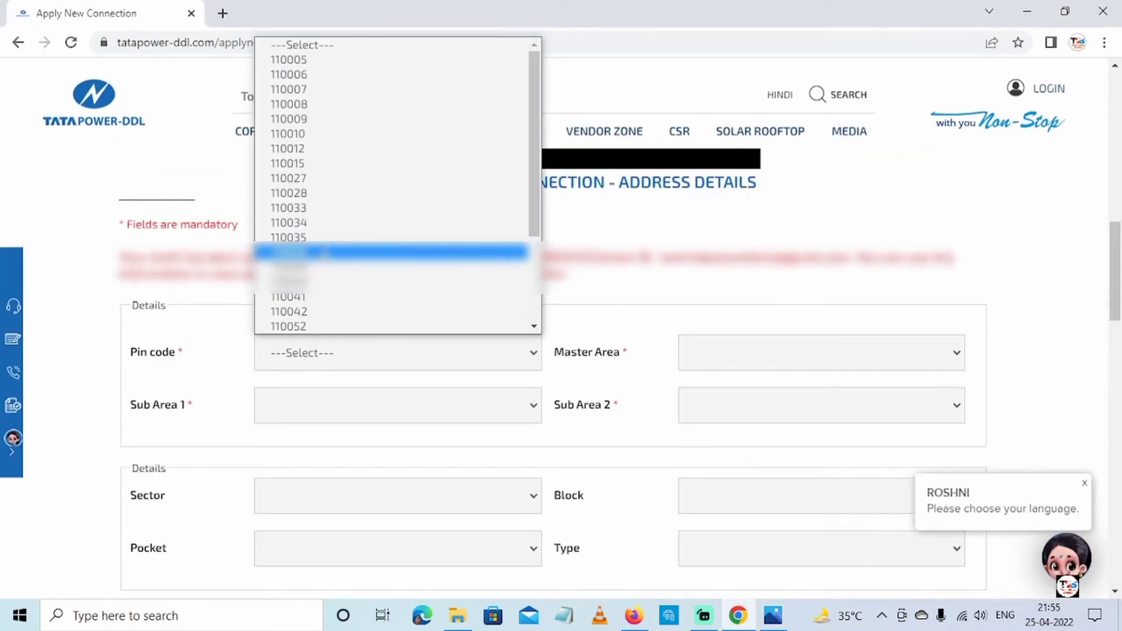
pyautogui.scroll(-3, 325, 281)
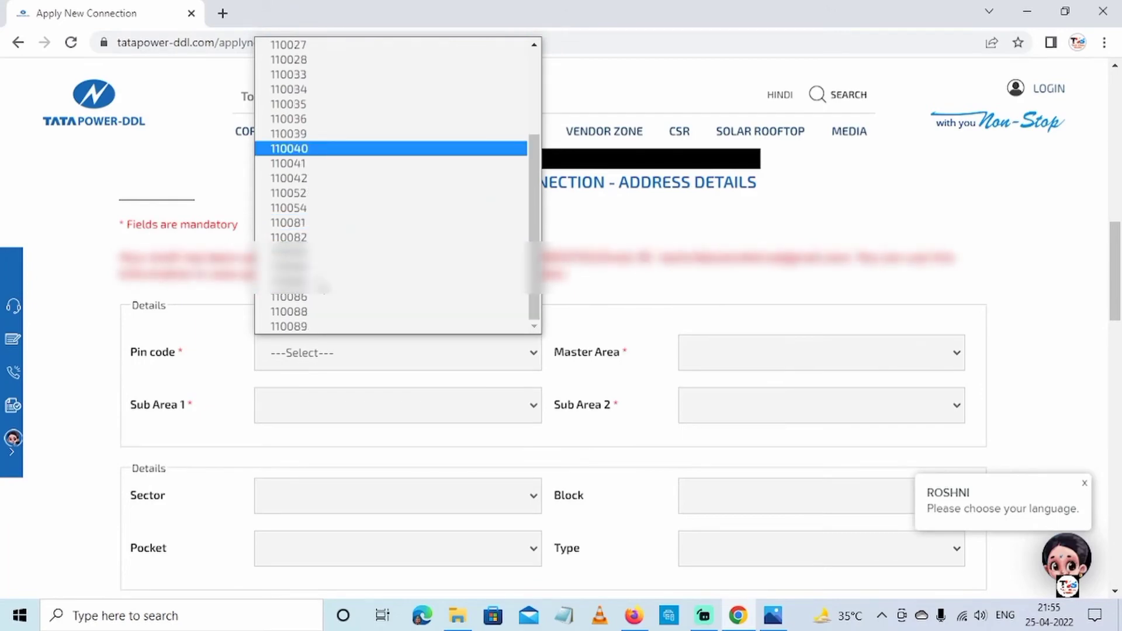
pyautogui.click(319, 266)
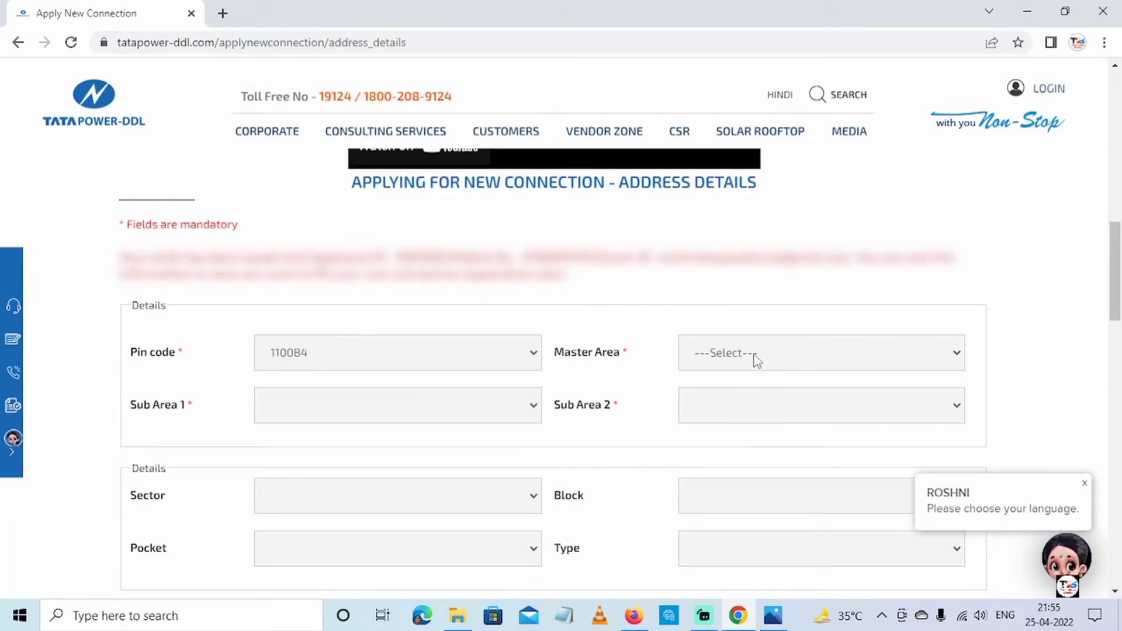
# - Set both Sub Area 1 and Sub Area 2 of the supply address to Other
pyautogui.click(334, 332)
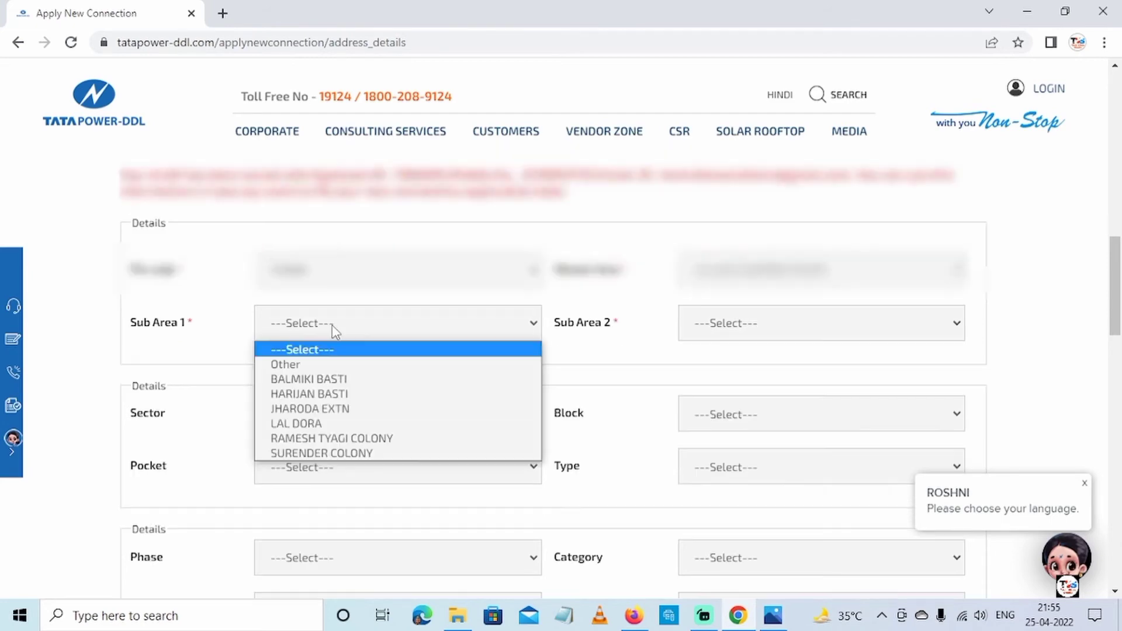
pyautogui.click(296, 370)
pyautogui.click(701, 323)
pyautogui.click(702, 364)
pyautogui.click(713, 323)
pyautogui.click(713, 336)
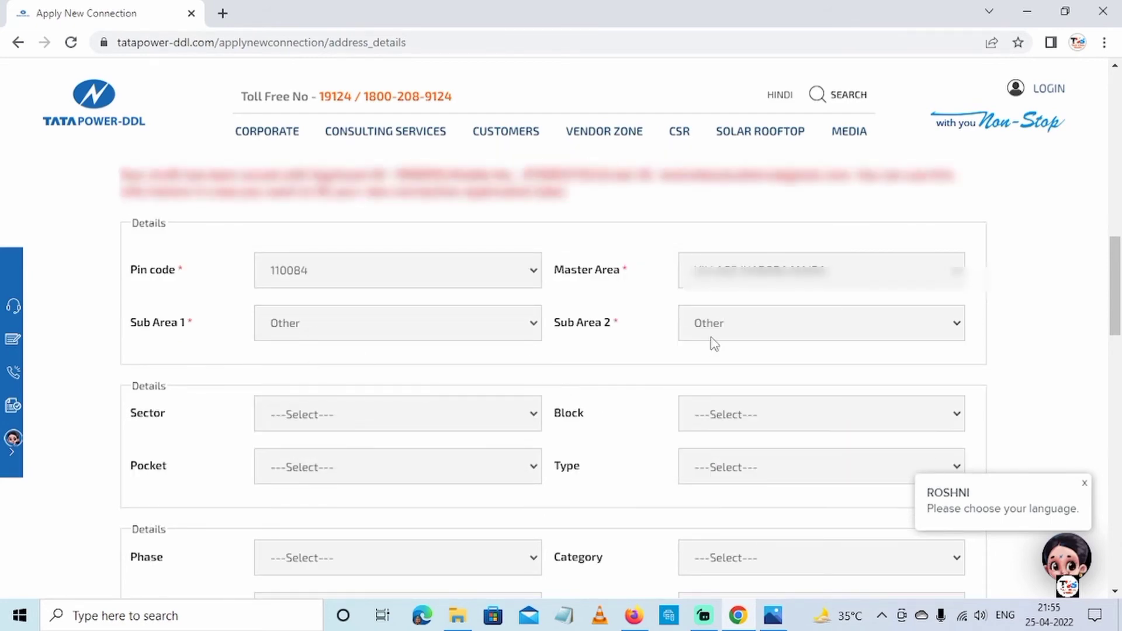
# - Set the supply address's block to C and its phase to Other
pyautogui.scroll(-2, 361, 447)
pyautogui.scroll(2, 350, 421)
pyautogui.scroll(-1, 341, 395)
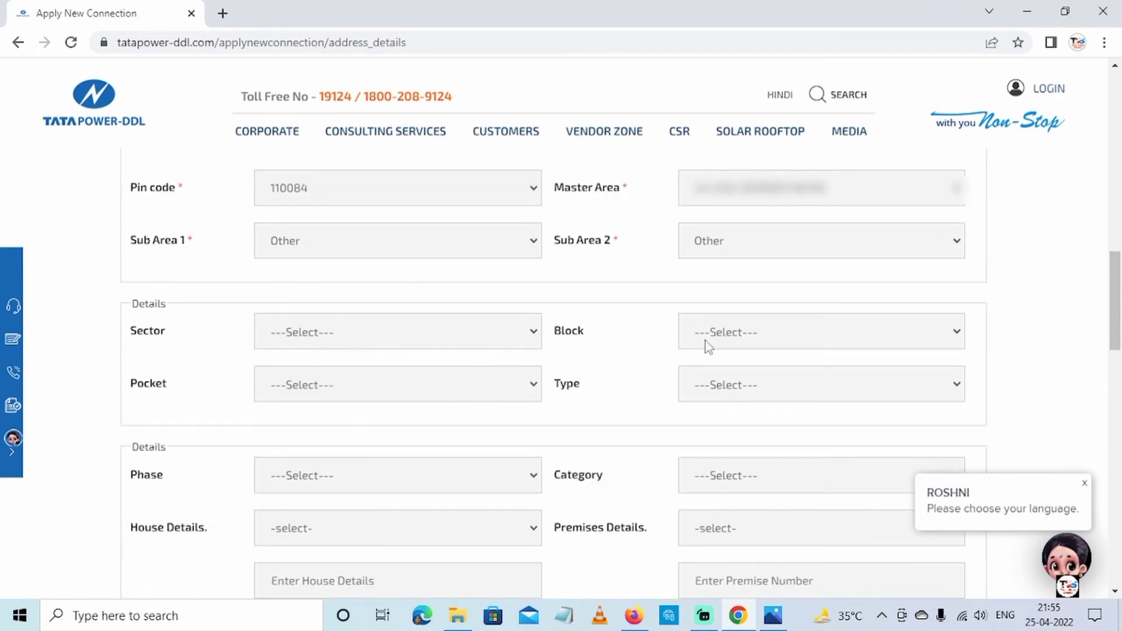
pyautogui.scroll(-1, 450, 421)
pyautogui.click(819, 250)
pyautogui.click(731, 346)
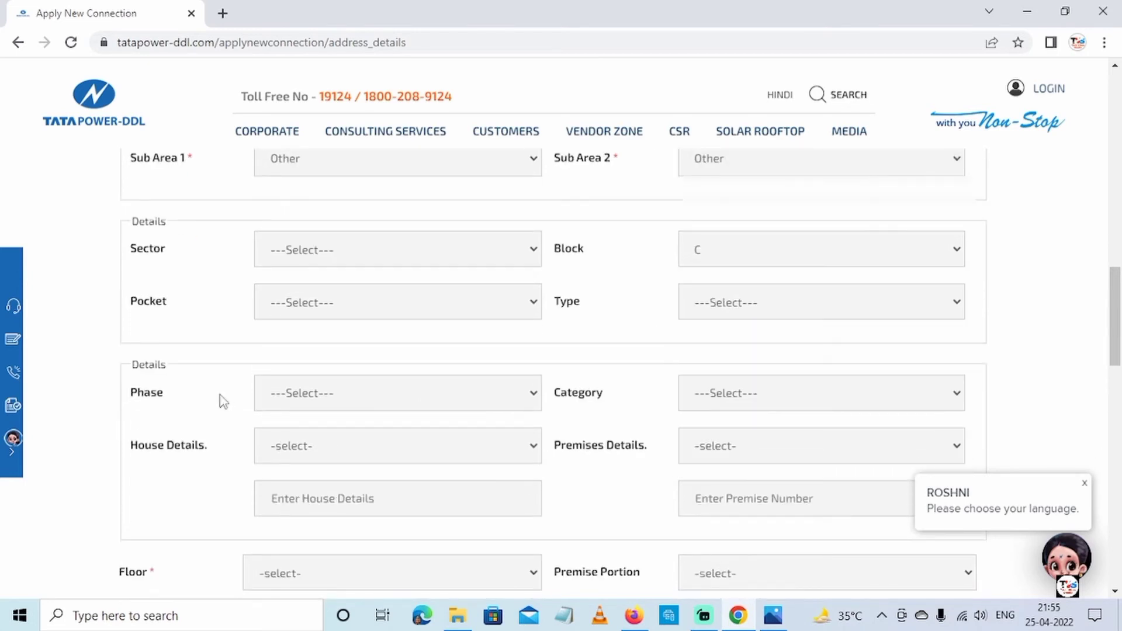
pyautogui.click(350, 393)
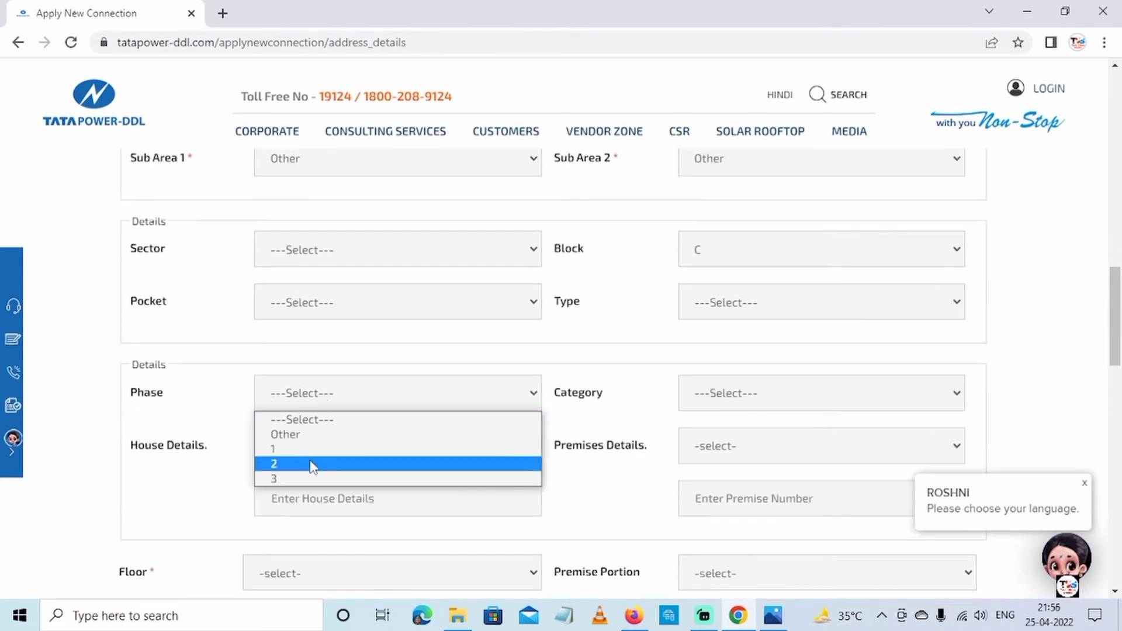
pyautogui.click(292, 434)
# - Set the house details type to House No and enter 000 as the house number
pyautogui.click(304, 446)
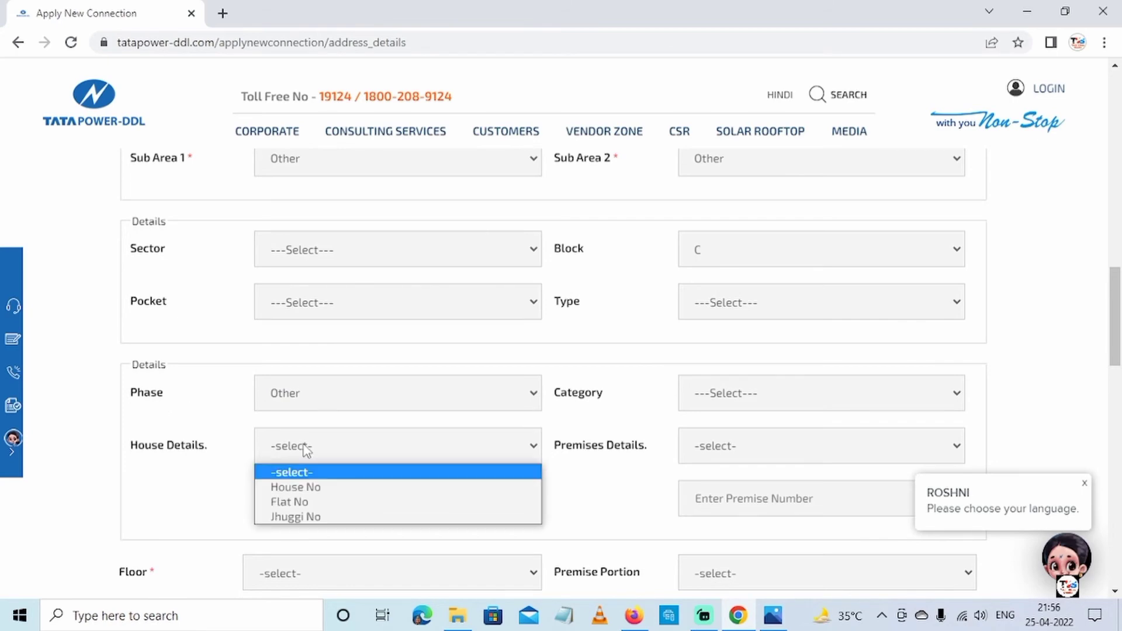
pyautogui.click(327, 488)
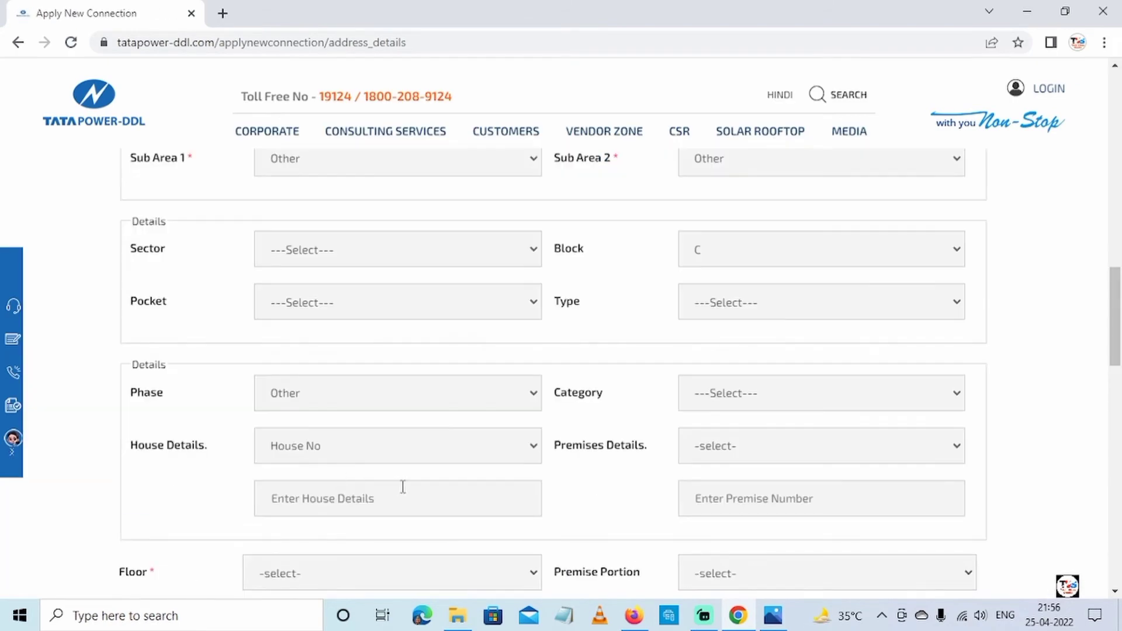
pyautogui.click(330, 446)
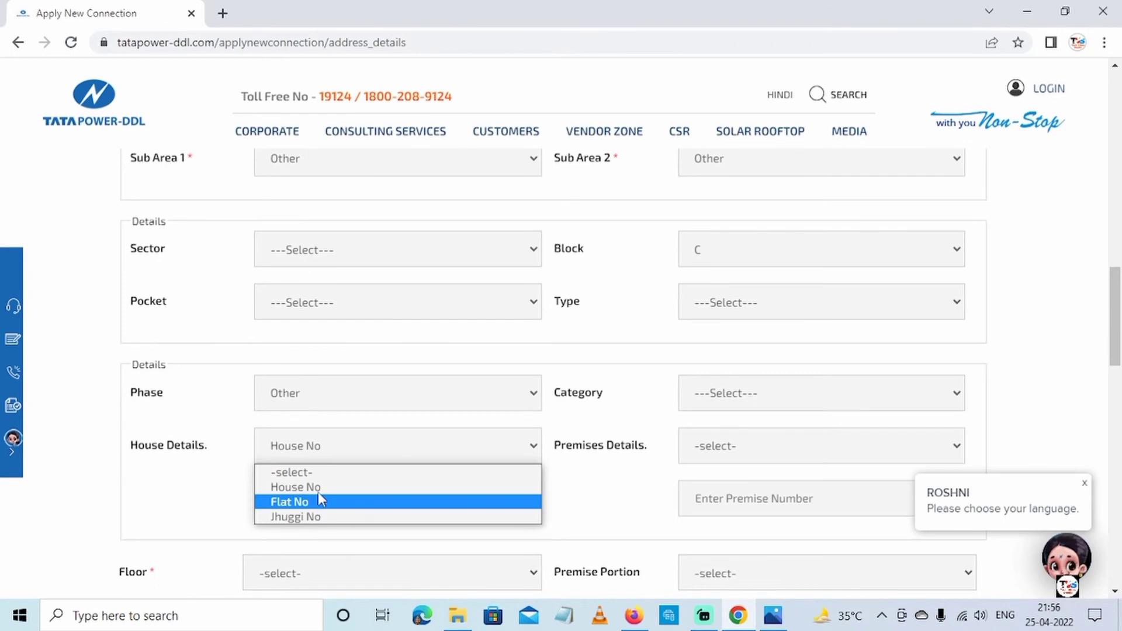
pyautogui.click(325, 488)
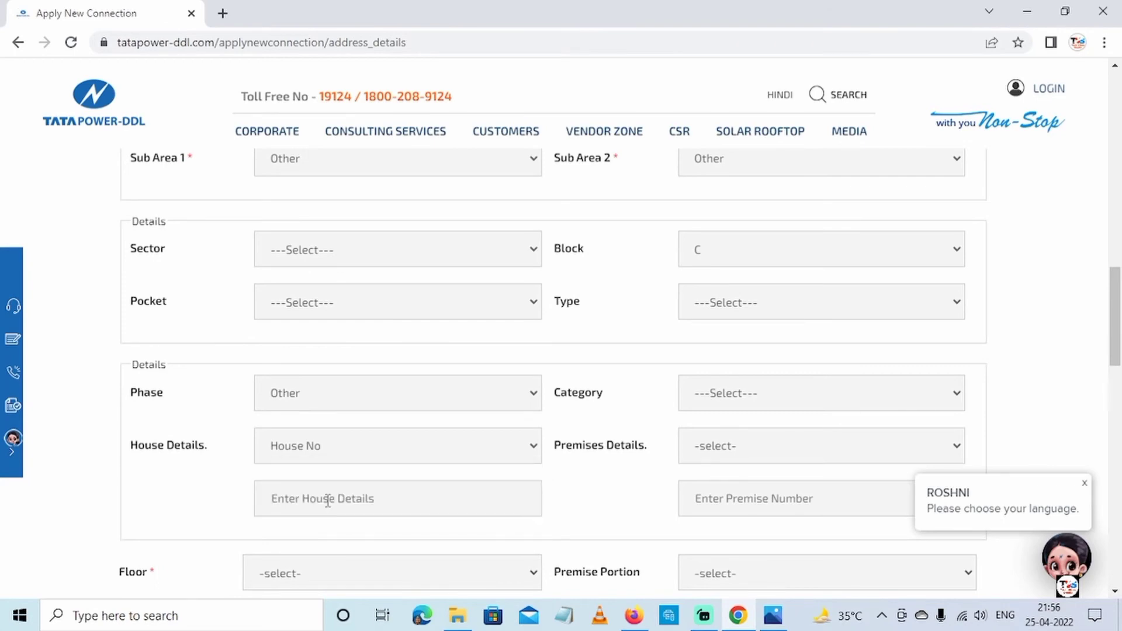
pyautogui.write('000')
# - Set the address category to Other and the floor to GROUND, leaving the premises details unselected
pyautogui.scroll(-1, 326, 499)
pyautogui.click(728, 361)
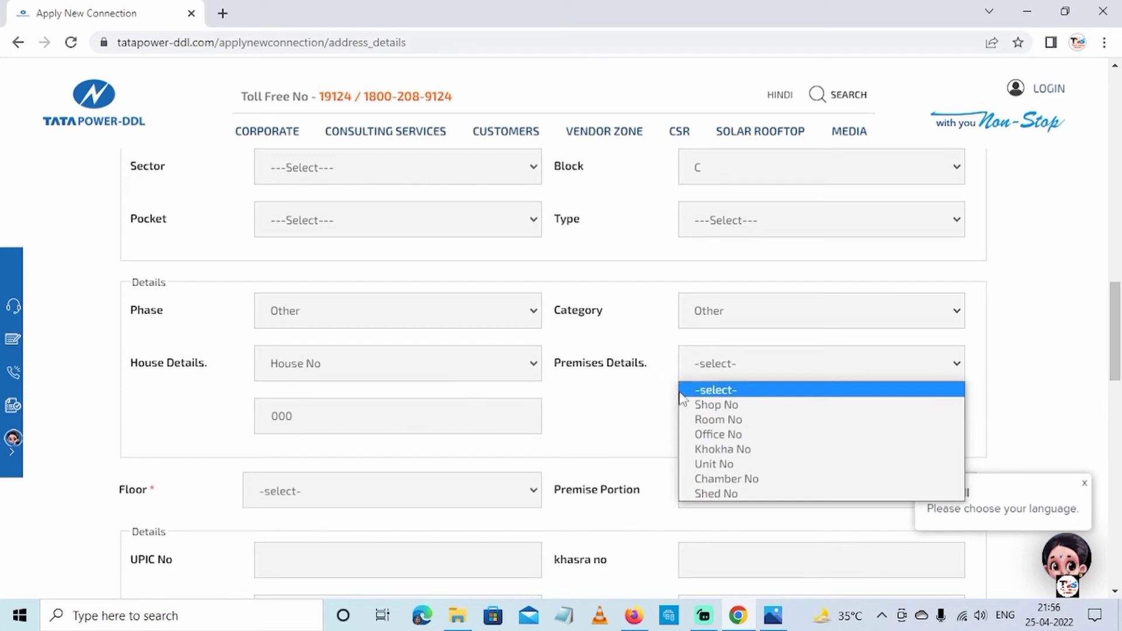
pyautogui.click(630, 389)
pyautogui.scroll(-1, 318, 412)
pyautogui.click(319, 411)
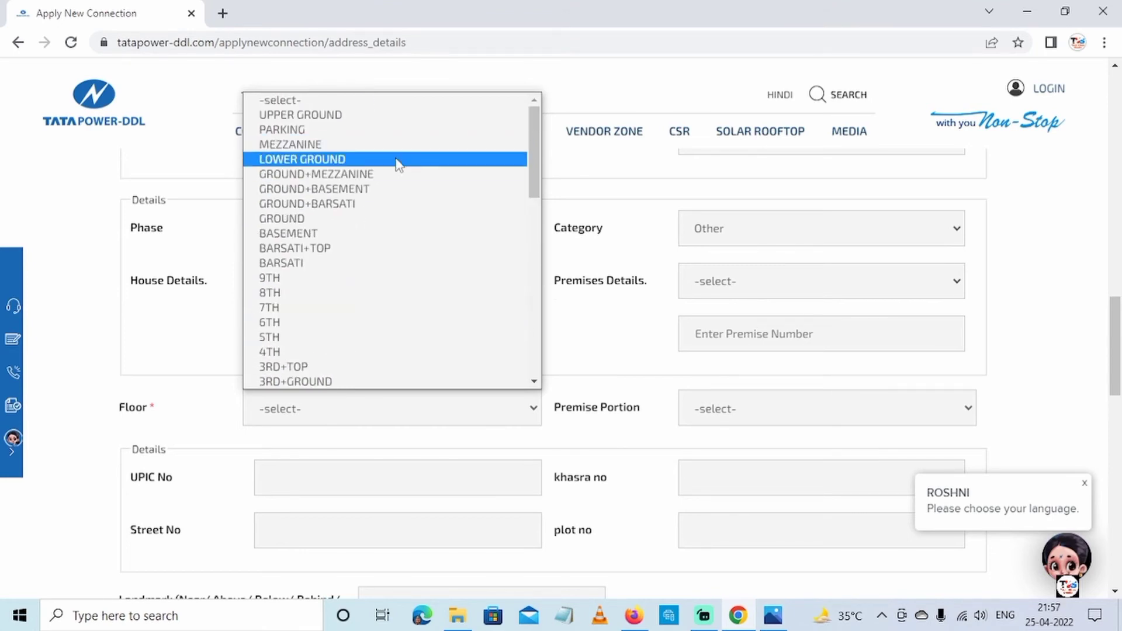
pyautogui.click(409, 218)
# - Fill in the khasra number from the saved entry and enter 00 as the plot number
pyautogui.scroll(-1, 493, 380)
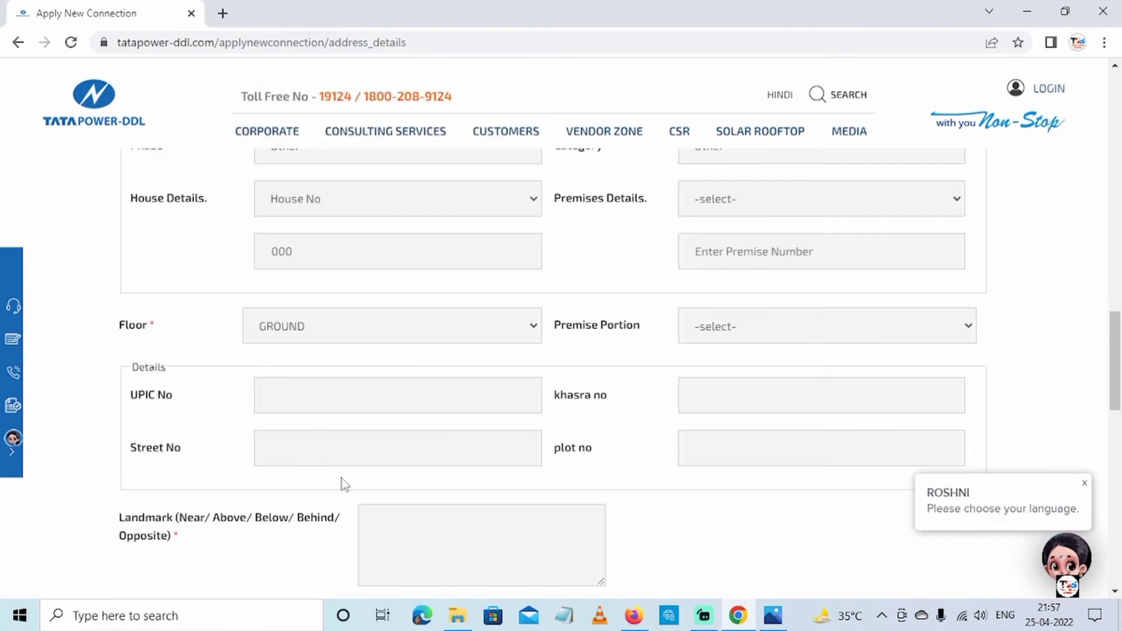
pyautogui.scroll(-2, 448, 406)
pyautogui.scroll(1, 576, 380)
pyautogui.click(741, 318)
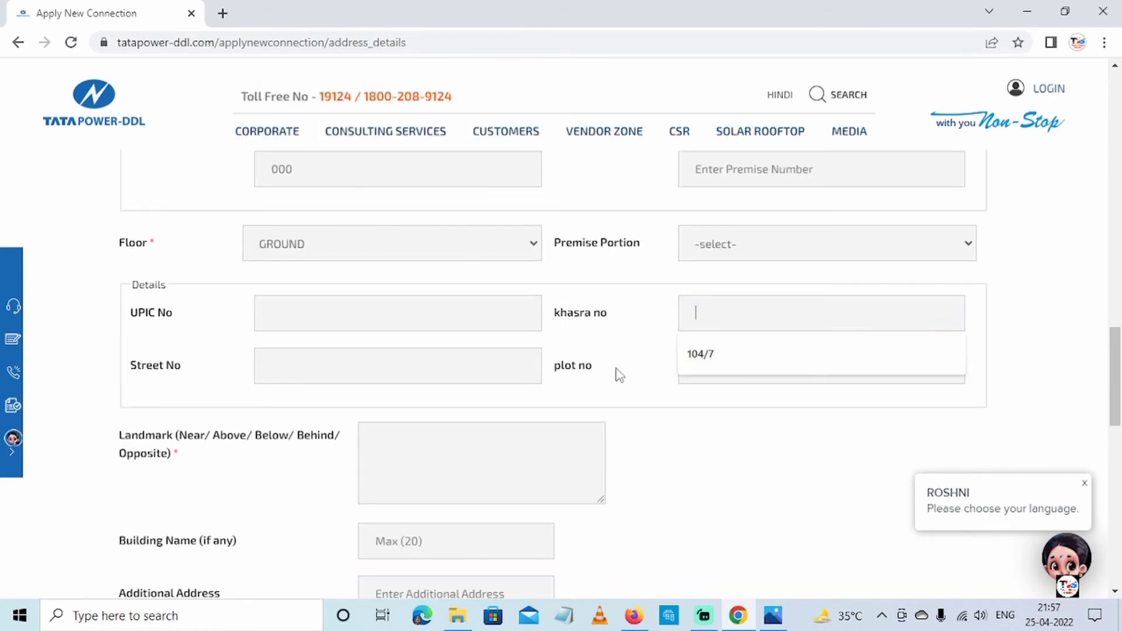
pyautogui.click(674, 413)
pyautogui.click(716, 317)
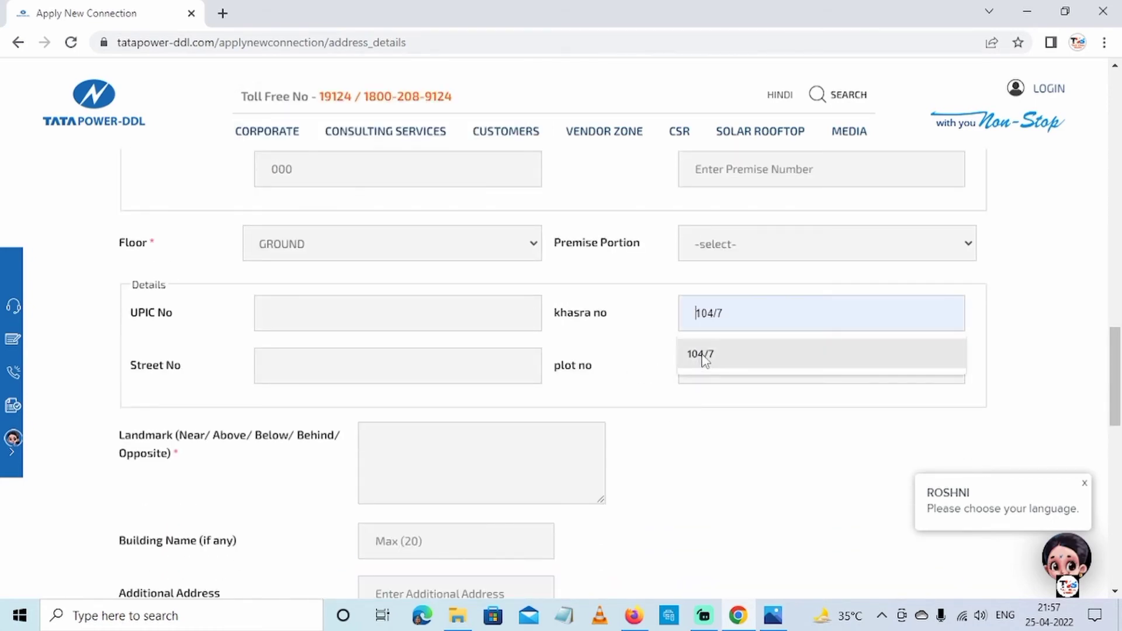
pyautogui.click(704, 359)
pyautogui.click(409, 291)
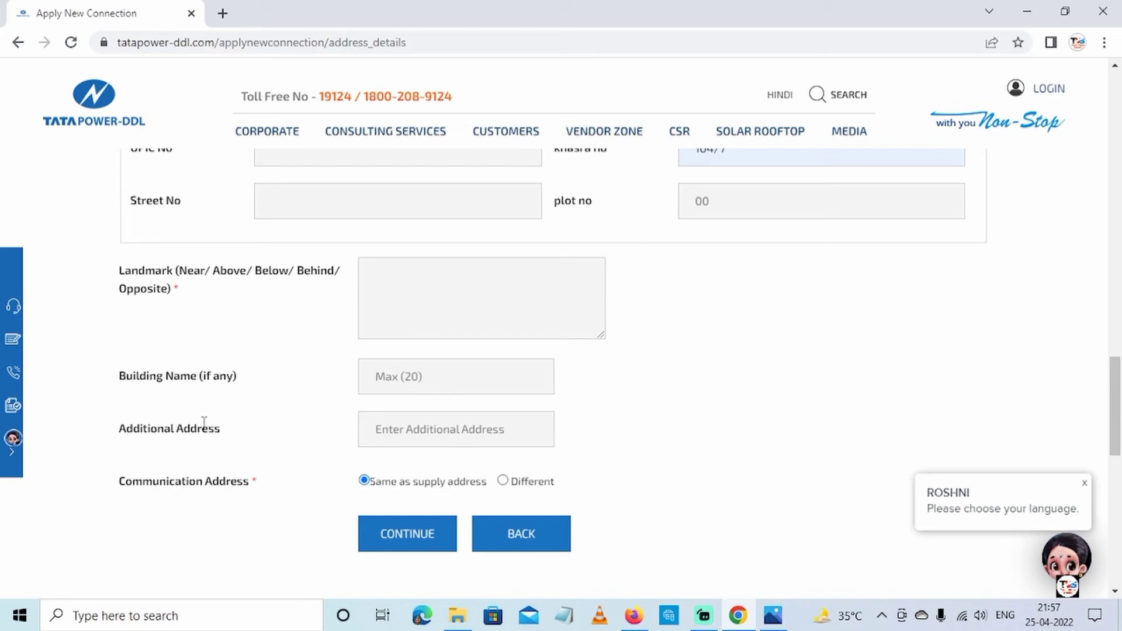
# - Keep the communication address the same as the supply address and continue to the Others details
pyautogui.press('Tab')
pyautogui.click(451, 534)
# - Fill in the neighbouring premise CA number from the saved entry and set the total plot area to 50 sq. m
pyautogui.scroll(-5, 616, 427)
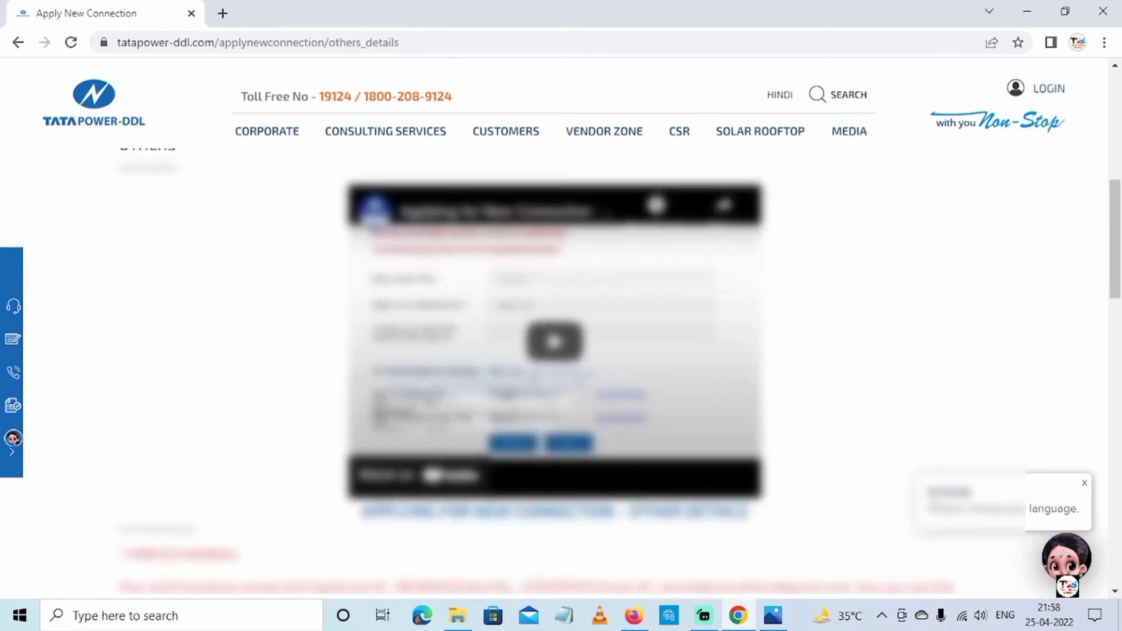
pyautogui.scroll(-7, 103, 366)
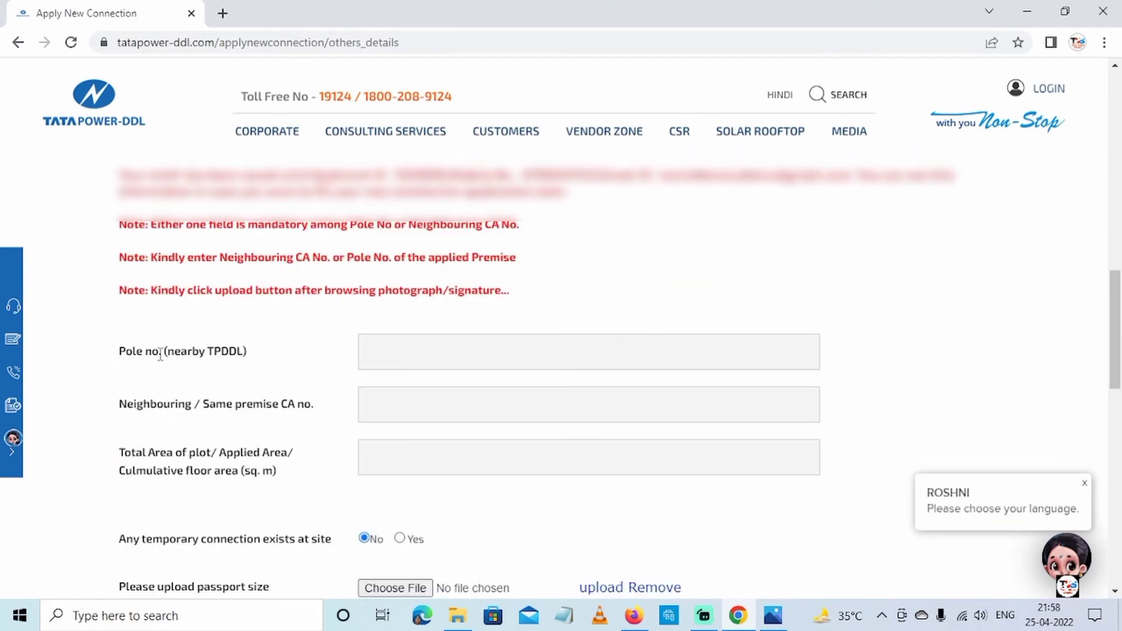
pyautogui.moveTo(118, 351); pyautogui.dragTo(192, 353)
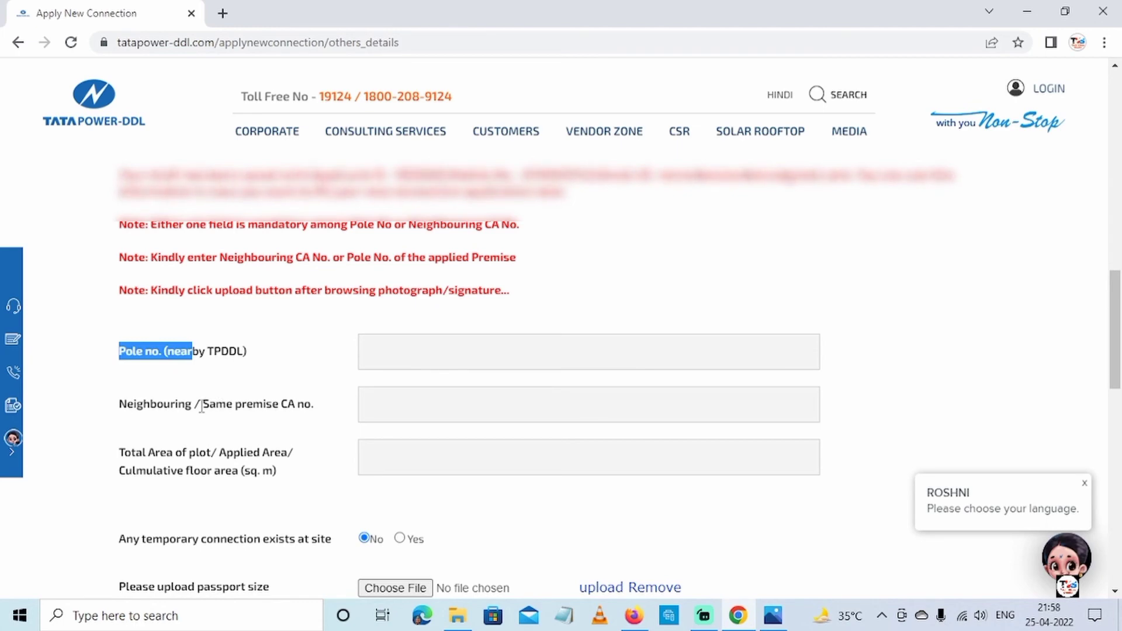
pyautogui.moveTo(202, 405); pyautogui.dragTo(314, 405)
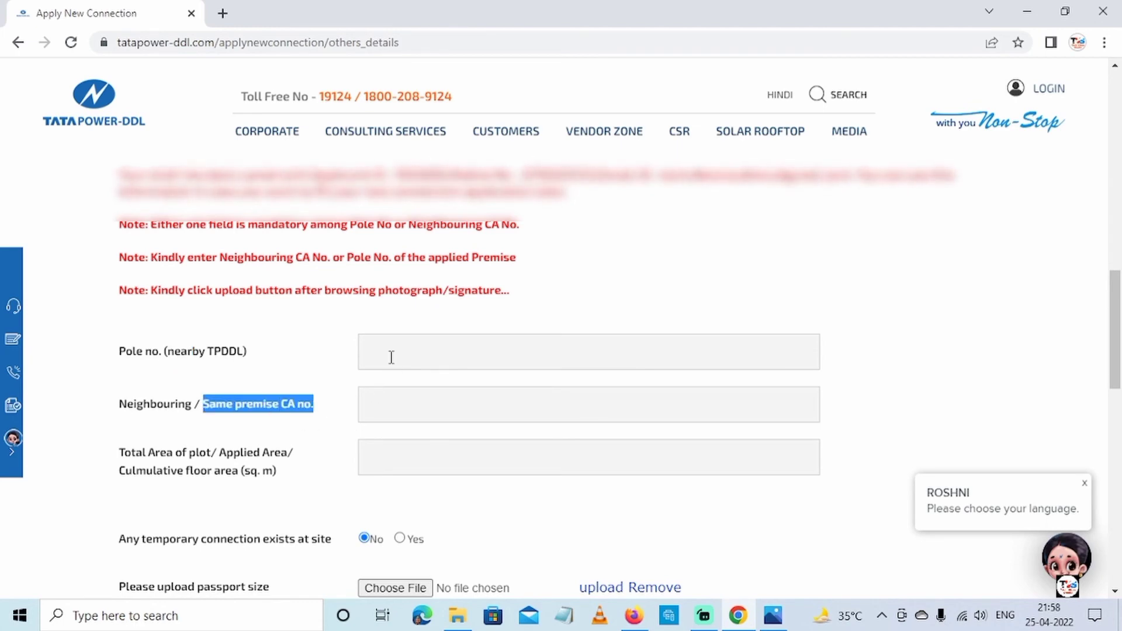
pyautogui.click(381, 404)
pyautogui.click(412, 453)
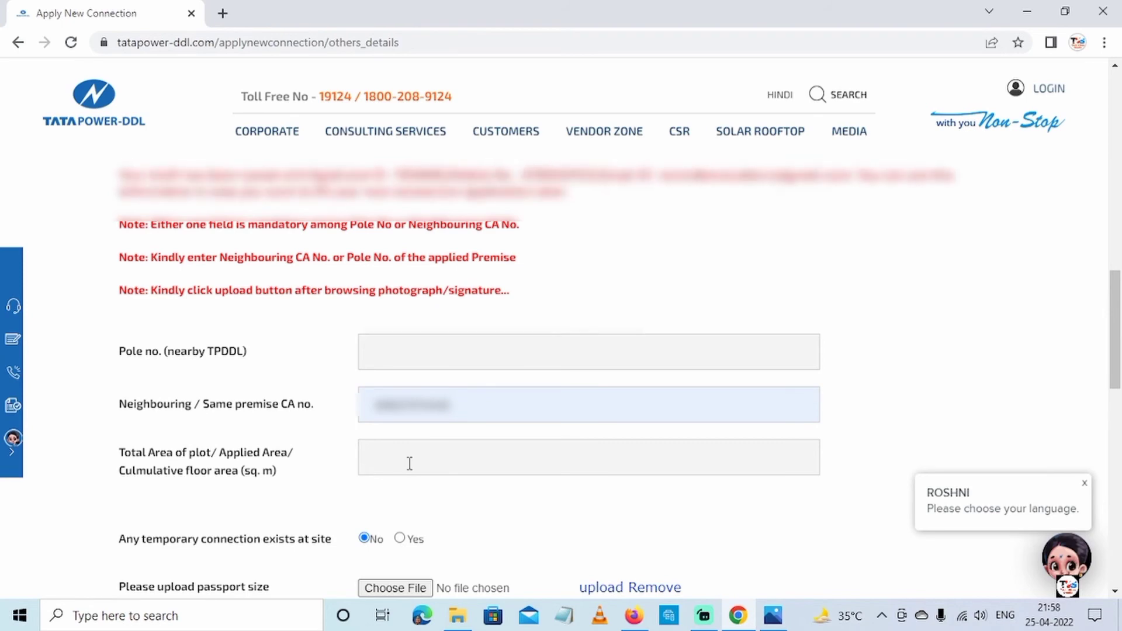
pyautogui.write('50')
# - Examine the upload requirements for the passport size photograph and the signature in the Others details
pyautogui.scroll(-1, 119, 471)
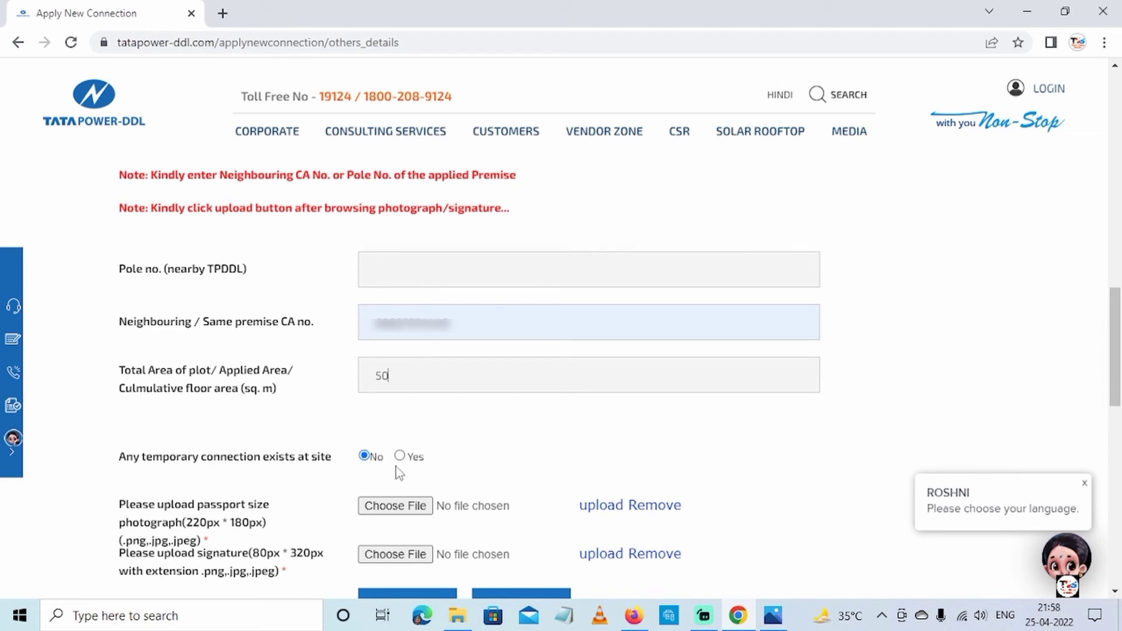
pyautogui.scroll(-1, 398, 467)
pyautogui.moveTo(286, 426); pyautogui.dragTo(119, 422)
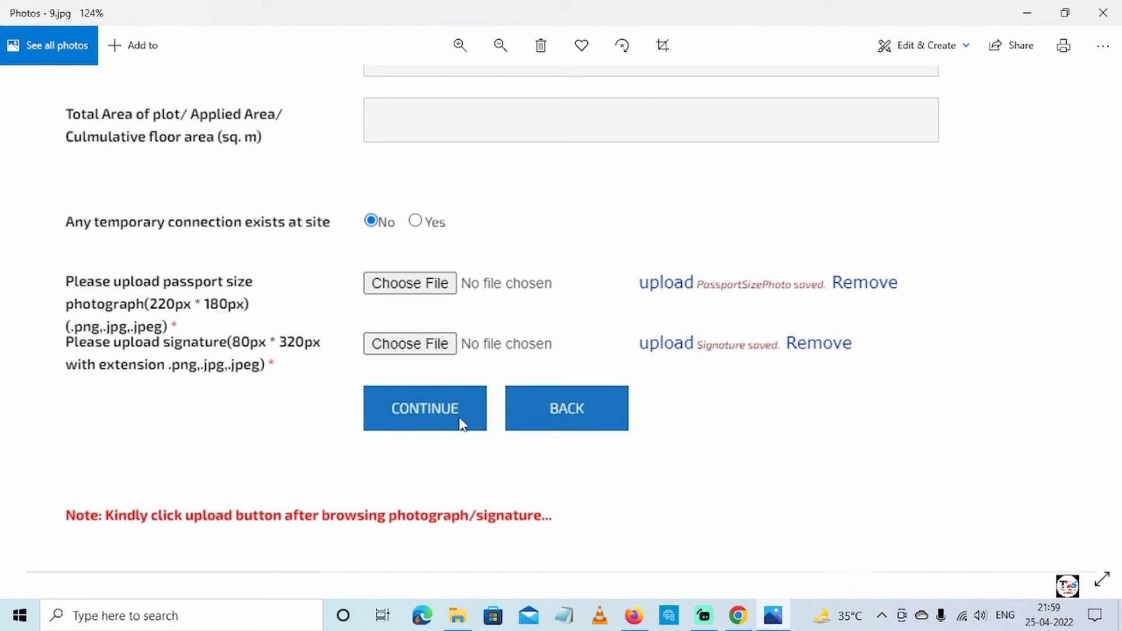
# - Review the saved screenshots 10.jpg to 15.jpg covering the documents upload, ID and ownership proofs, submission and the registration notice
pyautogui.press('Right')
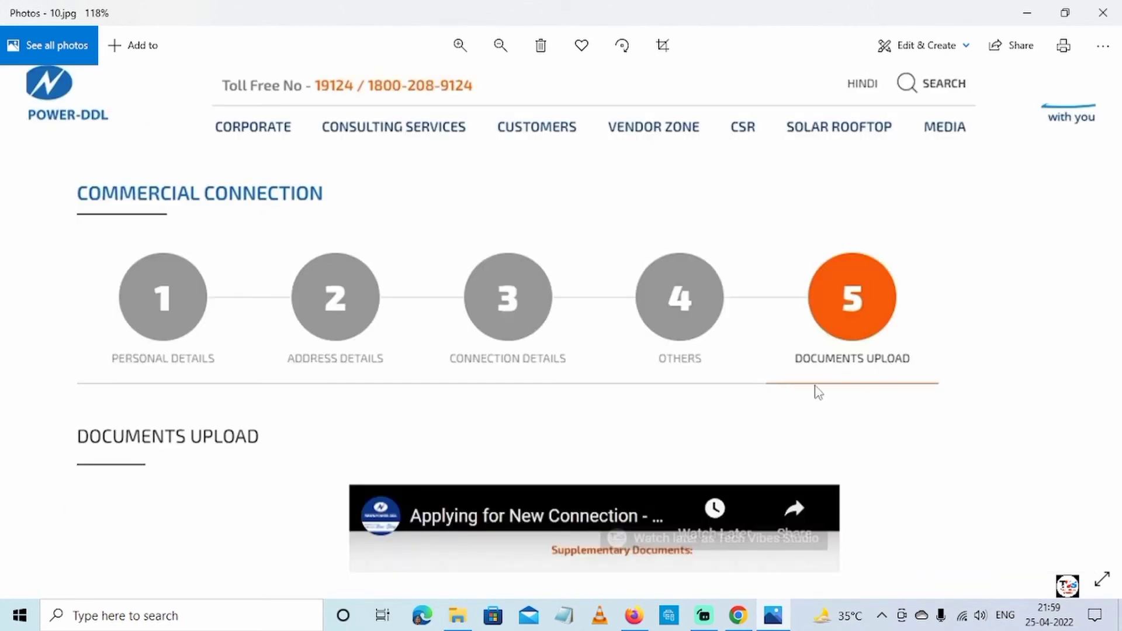
pyautogui.press('Right')
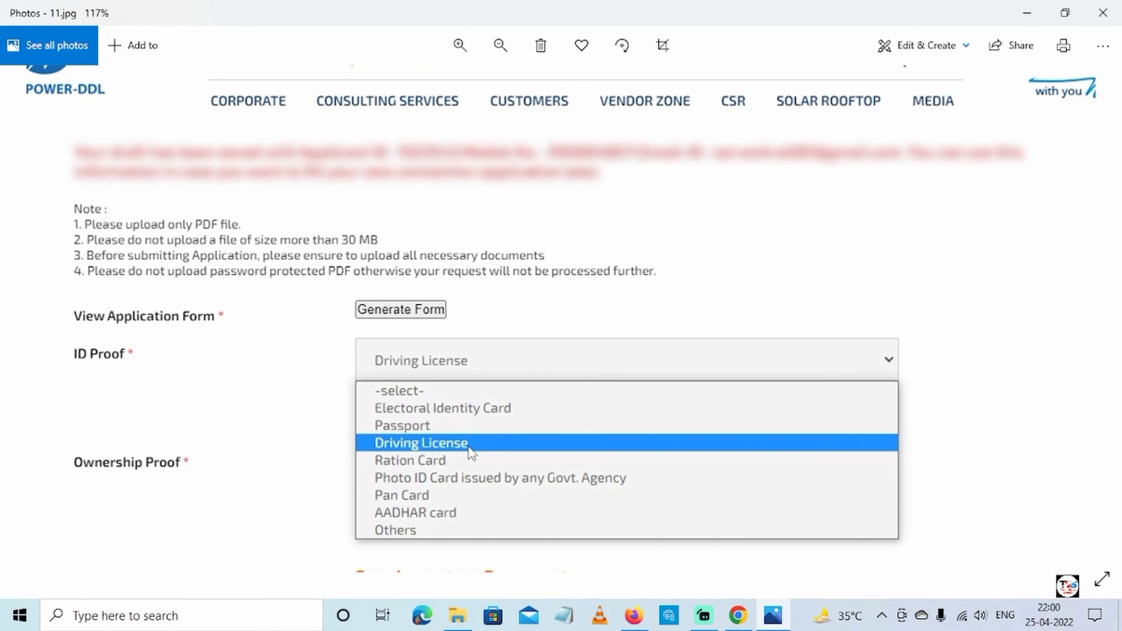
pyautogui.press('Right')
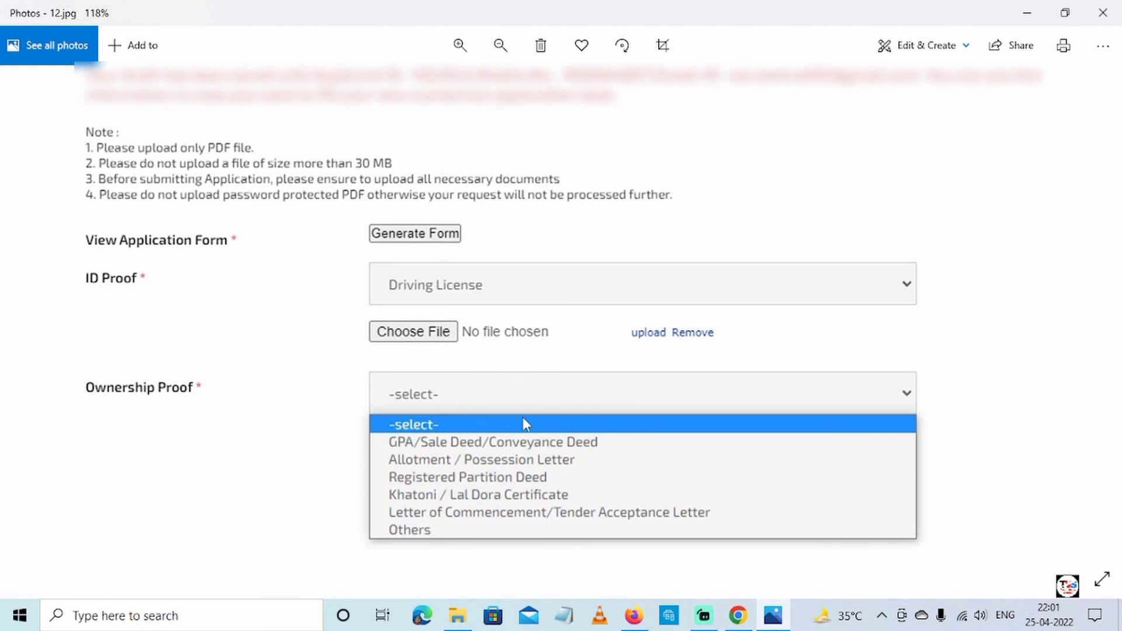
pyautogui.press('Right')
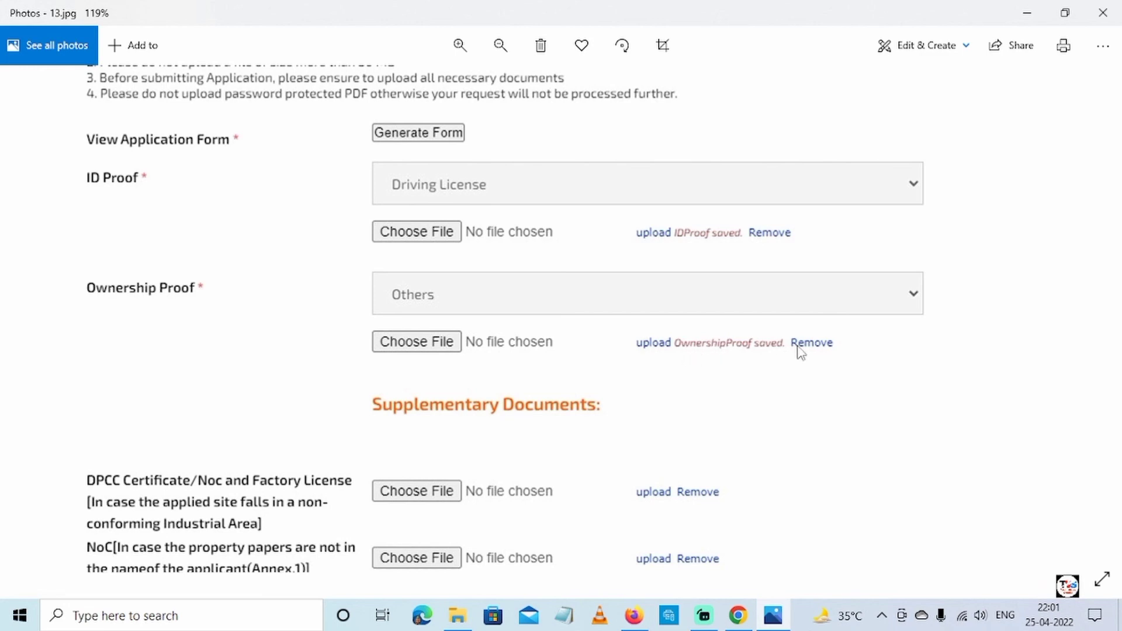
pyautogui.press('Right')
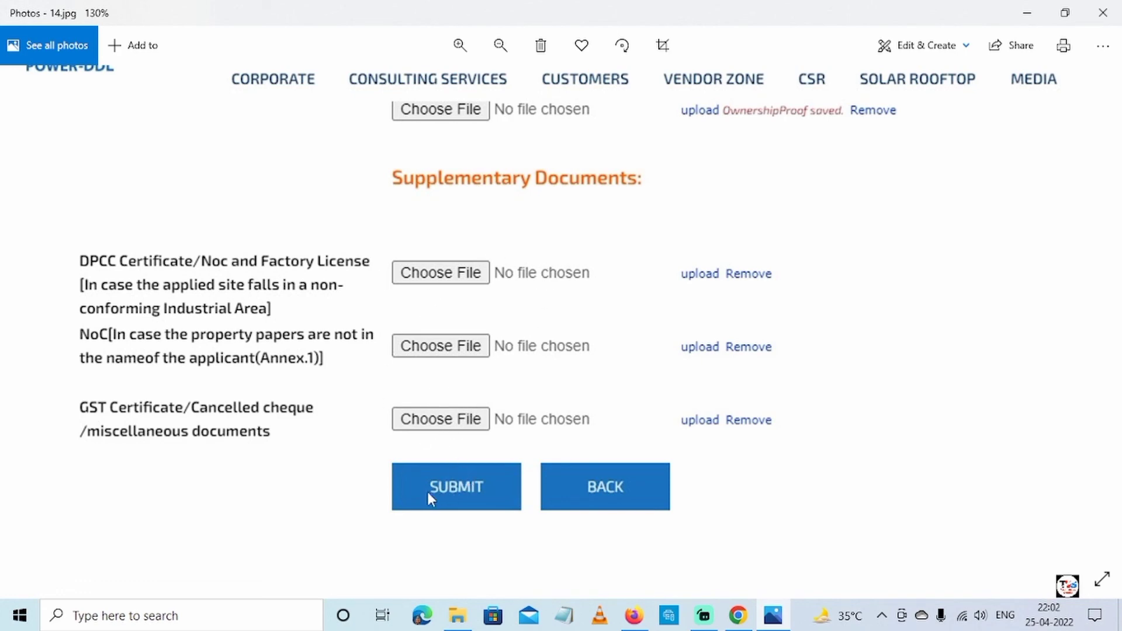
pyautogui.press('Right')
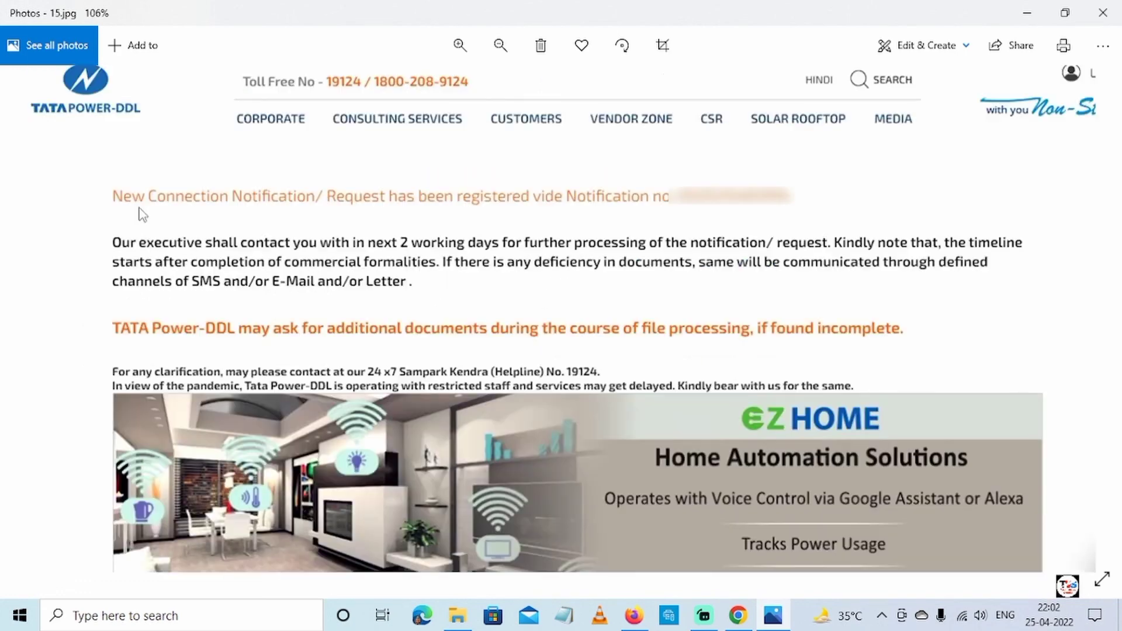